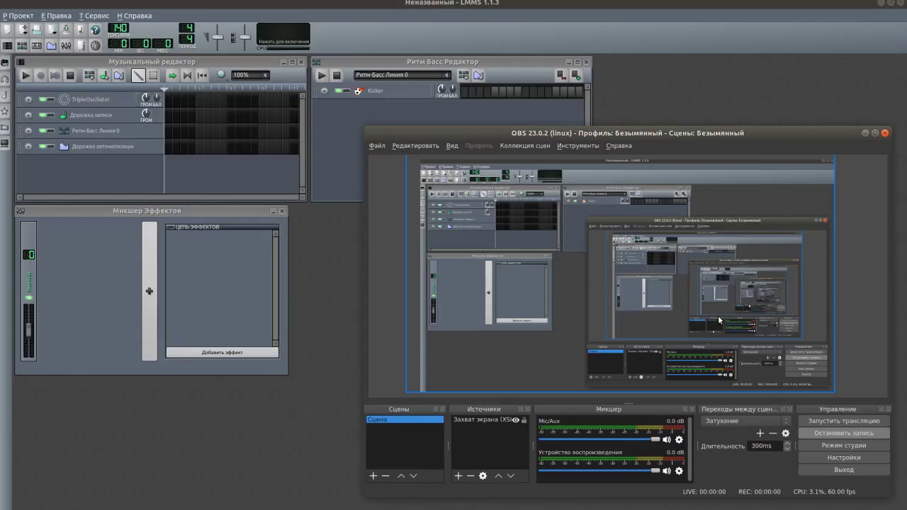
- Load caliper2_track1.mmpz from the Caliper 2 folder in LMMS, then bring Godot to the front
left_click(865, 133)
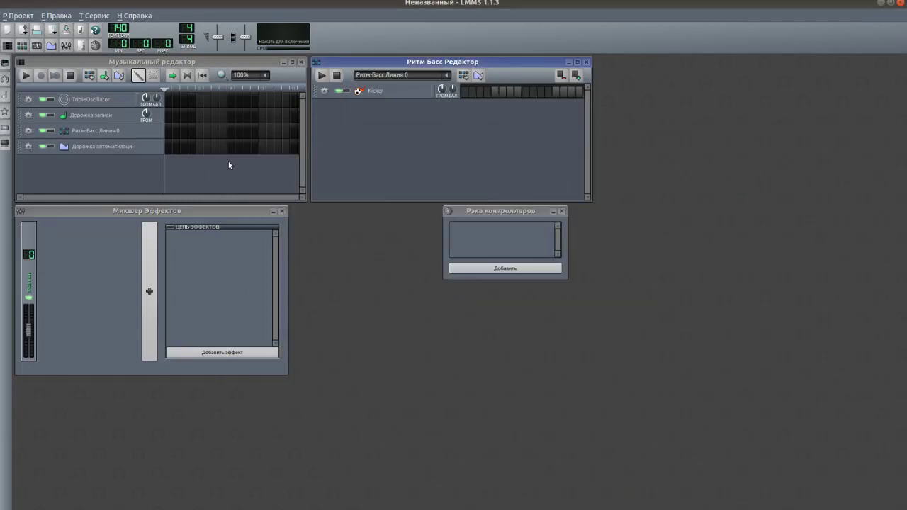
left_click(5, 80)
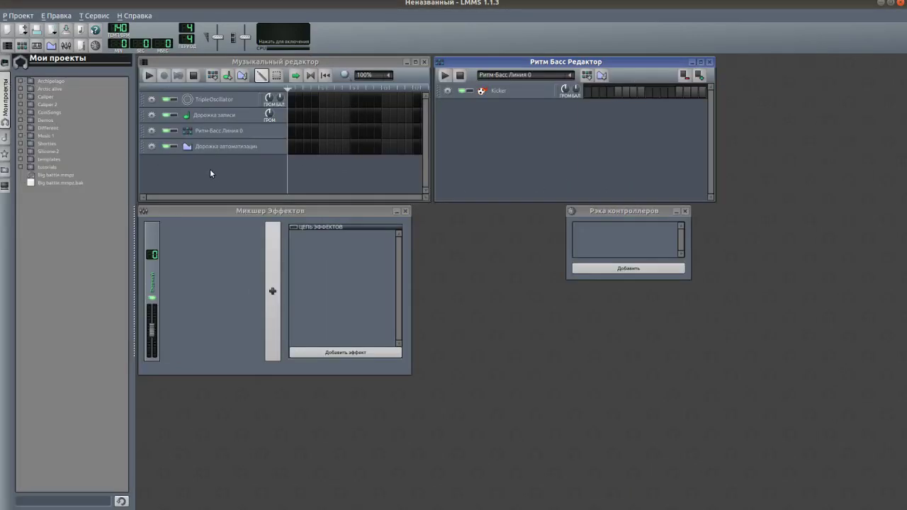
left_click(21, 105)
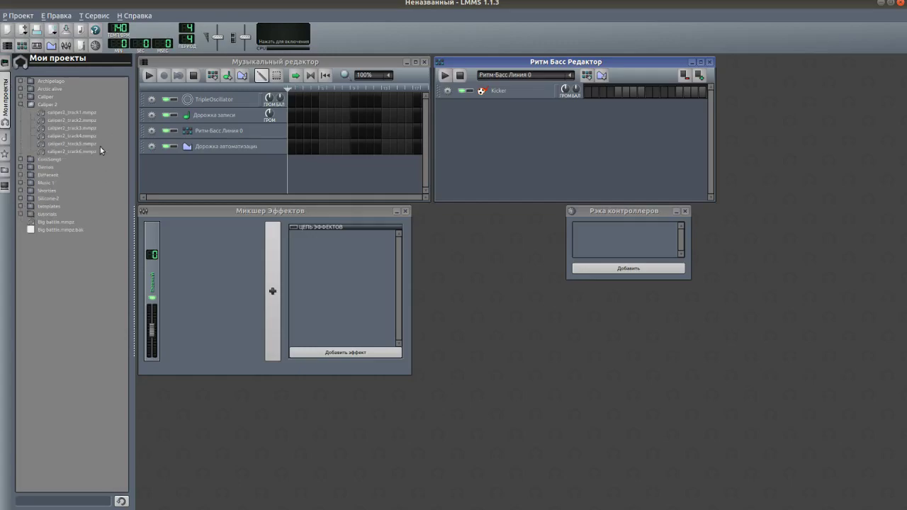
double_click(83, 112)
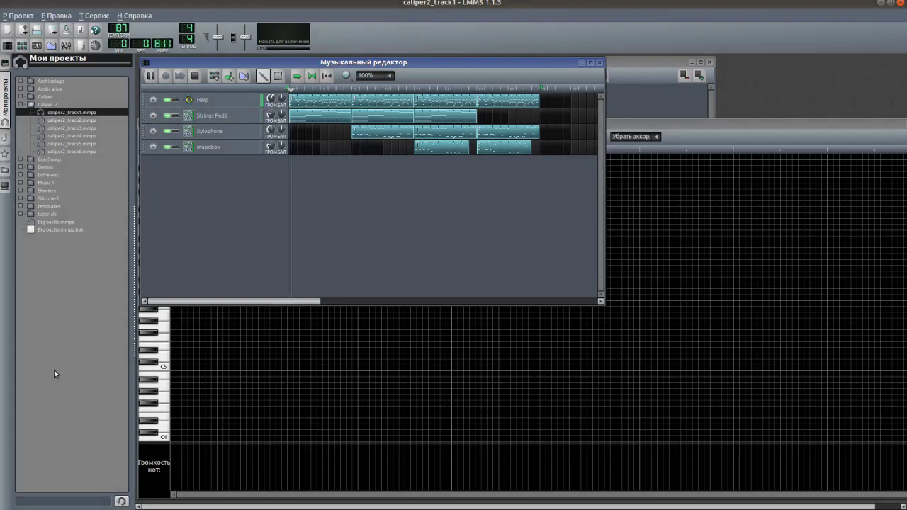
left_click(7, 377)
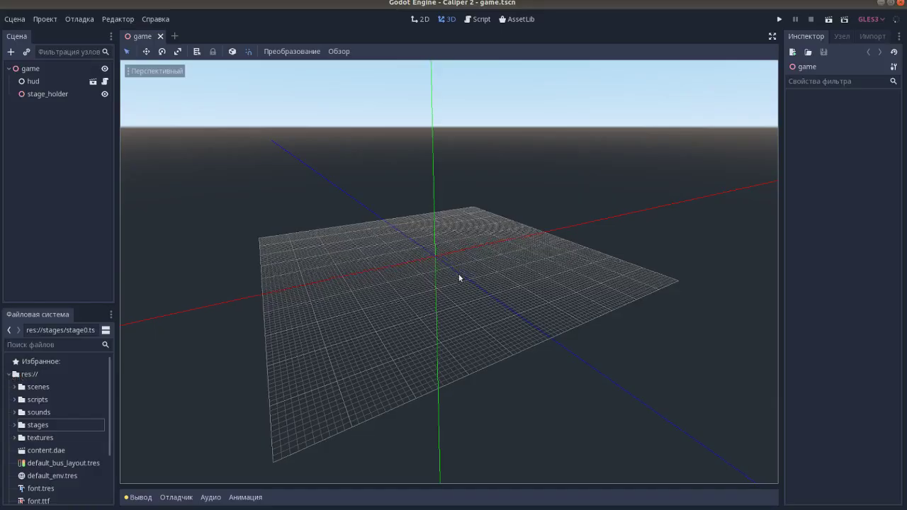
- Open stage0.tscn from res://stages and tilt the viewport toward the horizon
scroll(462, 269, "down", 5)
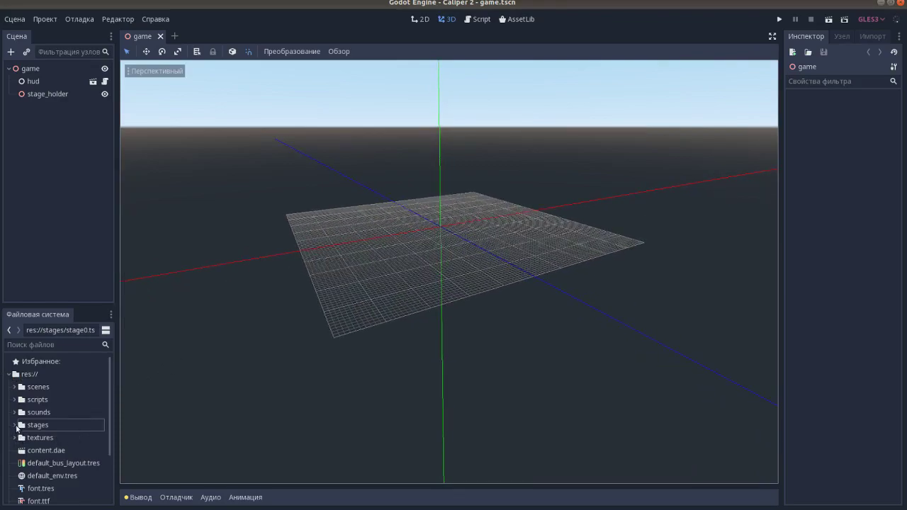
left_click(15, 426)
double_click(68, 438)
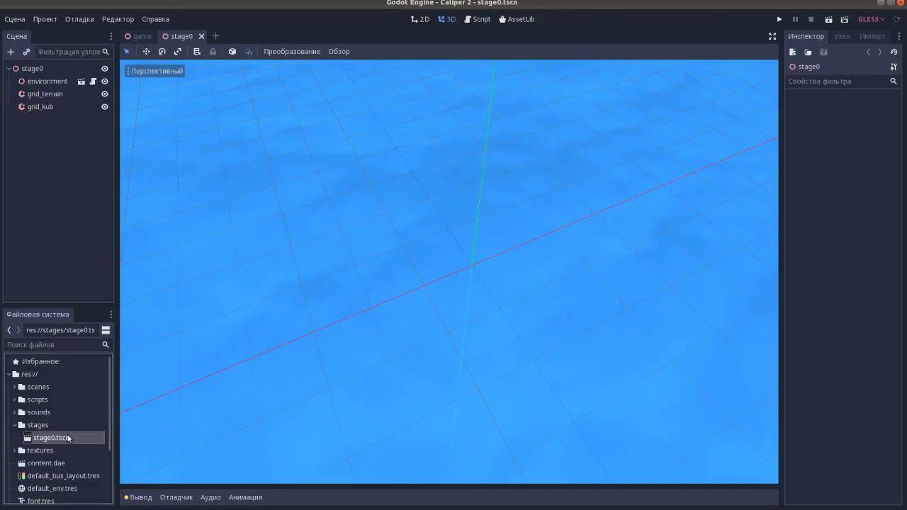
scroll(466, 296, "up", 3)
mouse_move(466, 295)
middle_mouse_down()
mouse_move(478, 316)
mouse_move(502, 314)
mouse_move(327, 303)
middle_mouse_up()
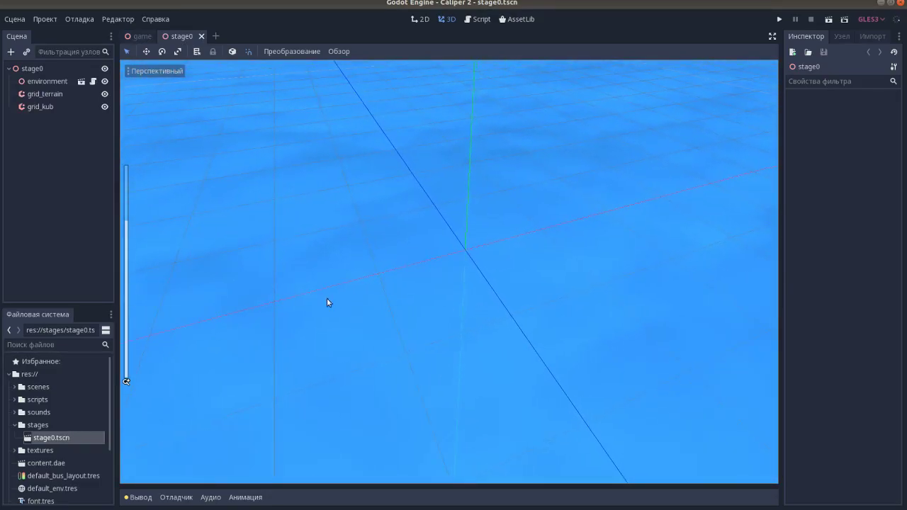
- In grid_terrain, paint a large slab of checkered kirpichi_pol tiles plus a small adjoining piece
left_click(60, 95)
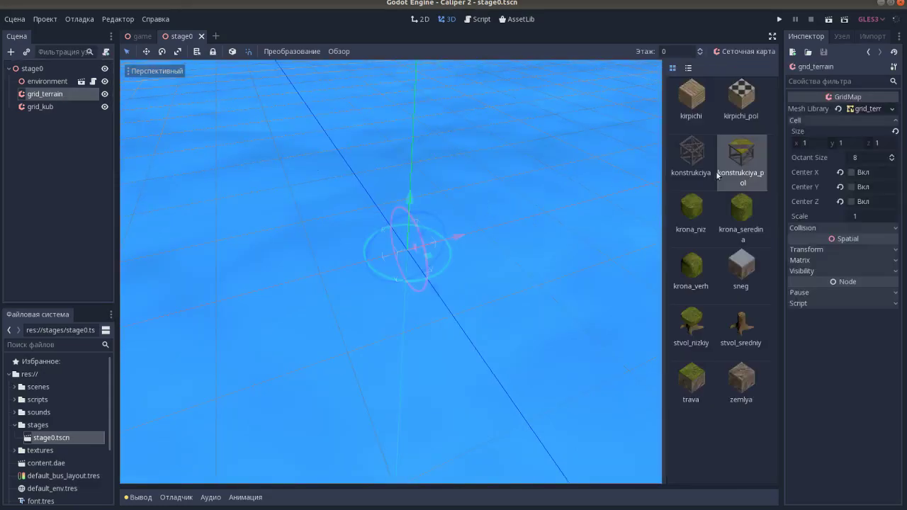
left_click(742, 106)
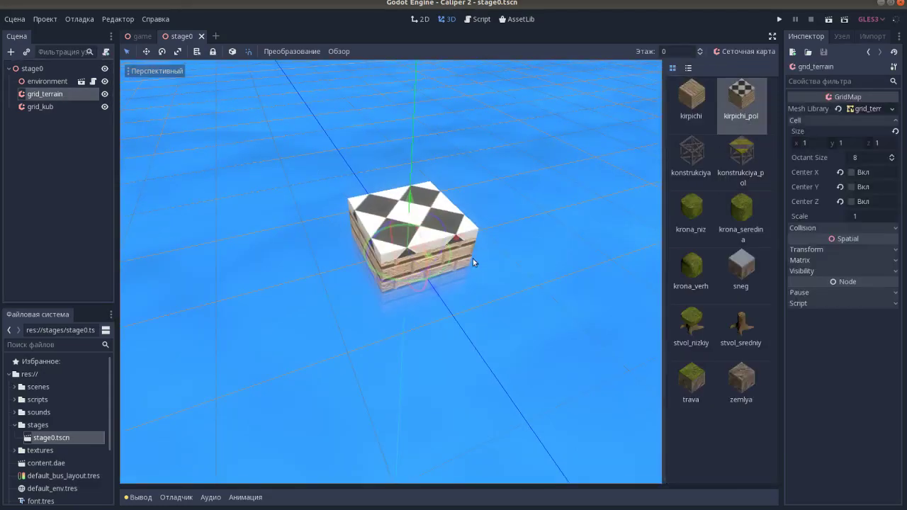
left_click_drag(472, 261, 538, 181)
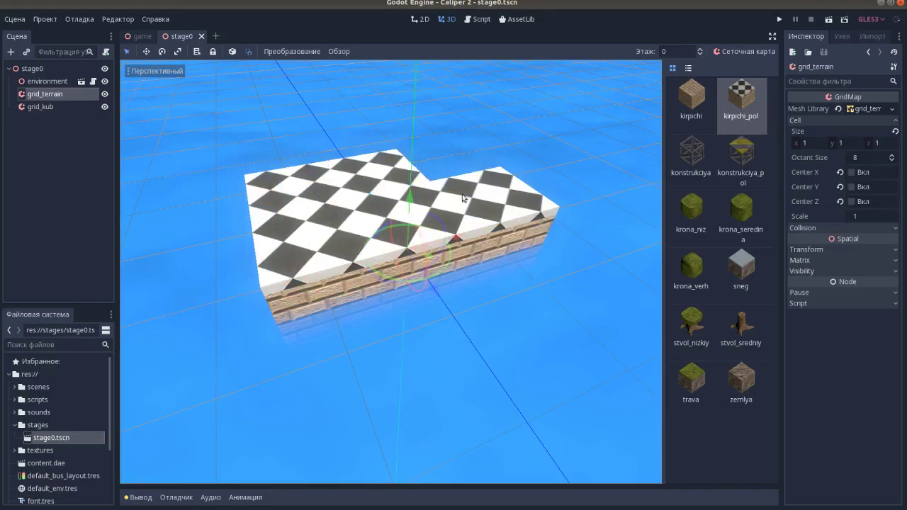
scroll(495, 237, "down", 3)
scroll(453, 279, "down", 2)
scroll(447, 275, "up", 4)
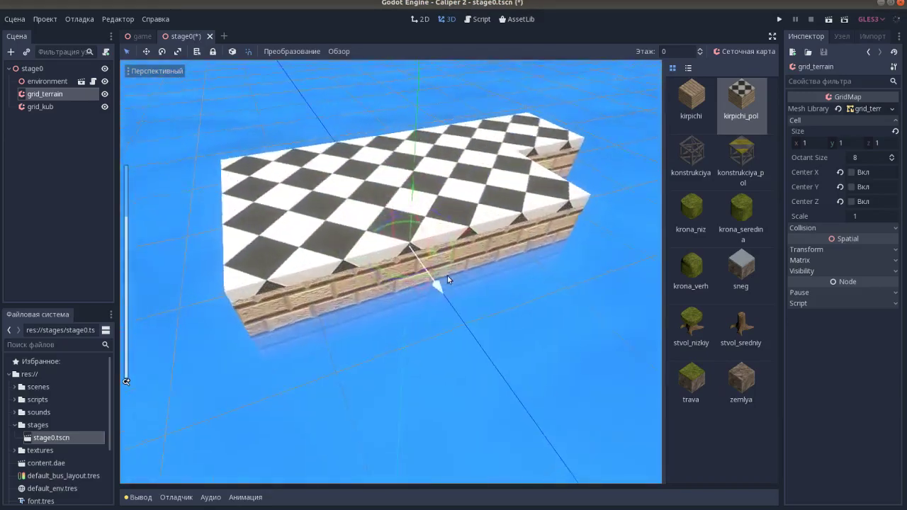
scroll(474, 244, "up", 3)
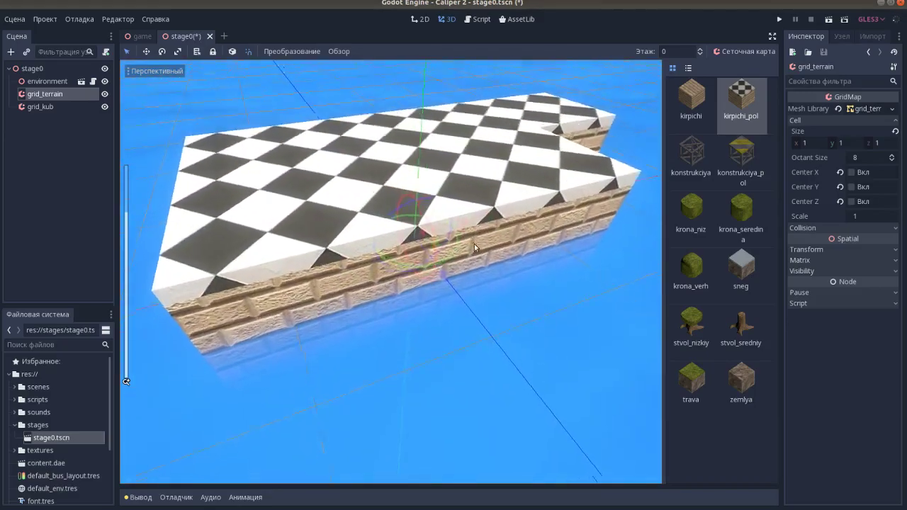
middle_click_drag(474, 244, 491, 278)
scroll(498, 260, "down", 4)
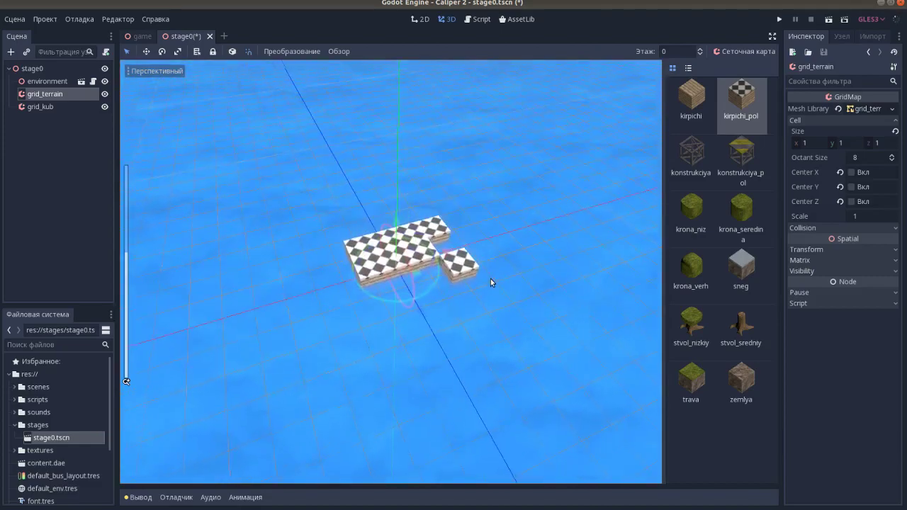
- Paint trava grass and sneg snow tile areas around the checkered strip
left_click(695, 380)
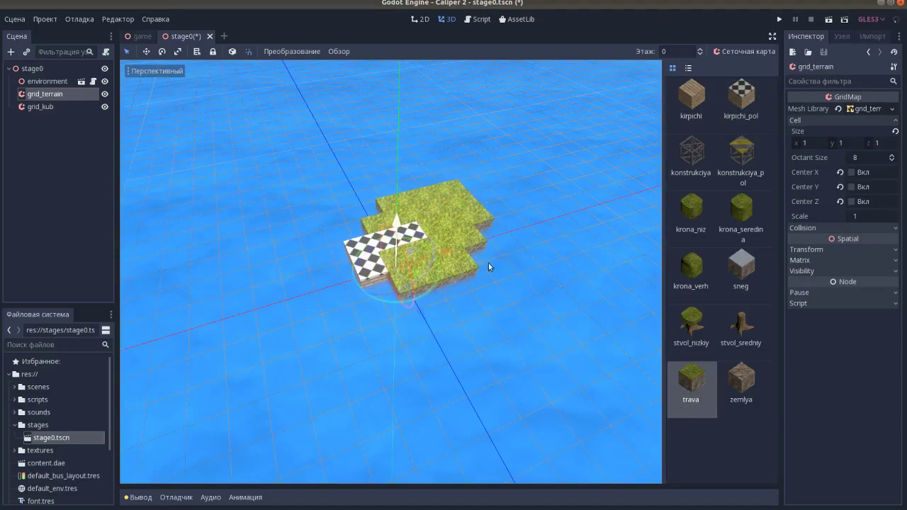
left_click(741, 272)
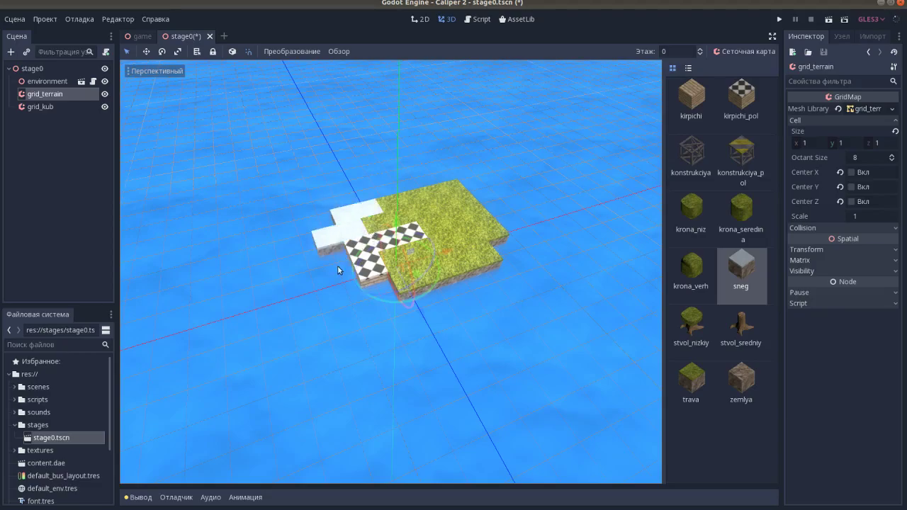
scroll(412, 314, "up", 5)
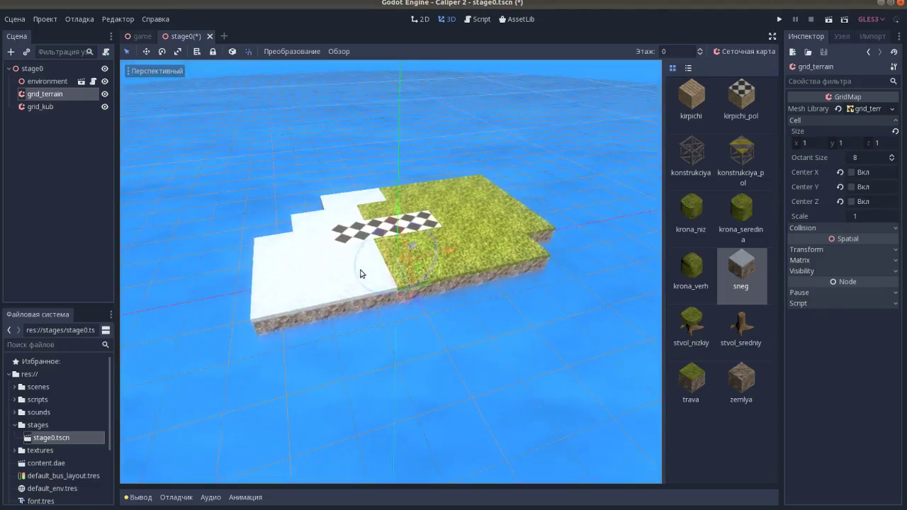
- One level up, paint an L of snow blocks, then erase the snow block beside the checker floor
key("e")
left_click(322, 226)
left_click_drag(321, 227, 303, 263)
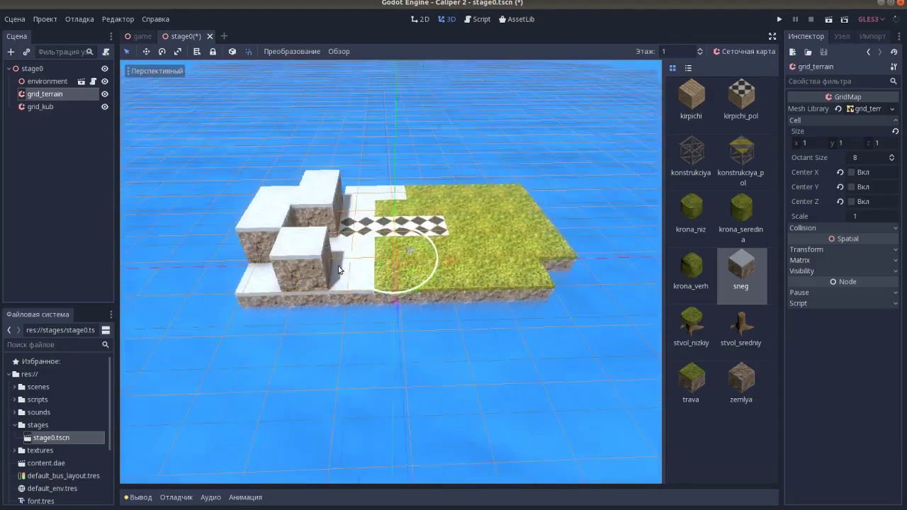
mouse_move(312, 261)
middle_mouse_down()
mouse_move(345, 264)
mouse_move(418, 223)
middle_mouse_up()
scroll(345, 264, "up", 3)
scroll(345, 264, "down", 3)
key("q")
right_click(418, 224)
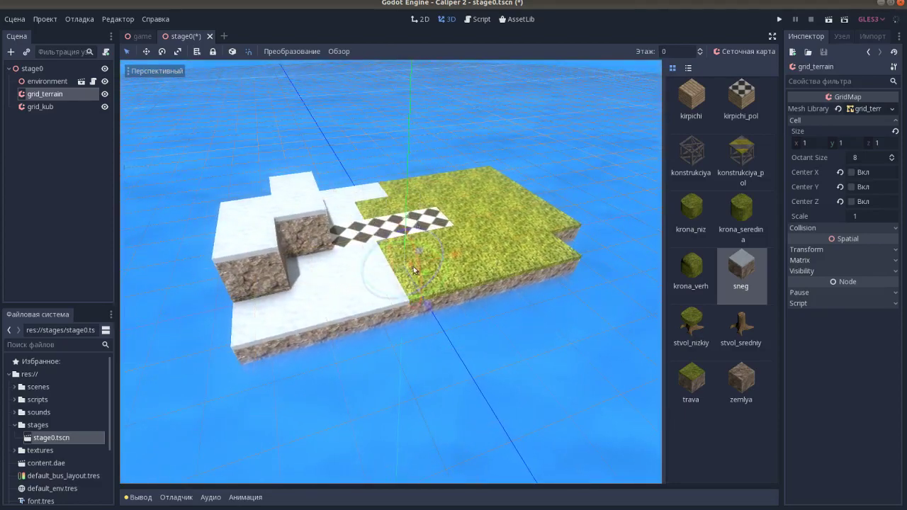
middle_click_drag(420, 283, 638, 277)
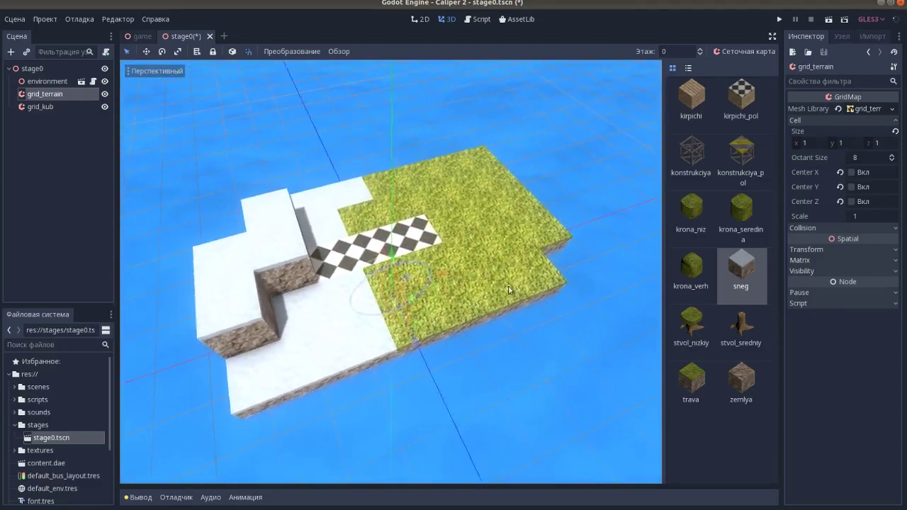
- Plant a stvol_nizkiy trunk on the grass and top it with a krona_verh crown
left_click(678, 314)
key("e")
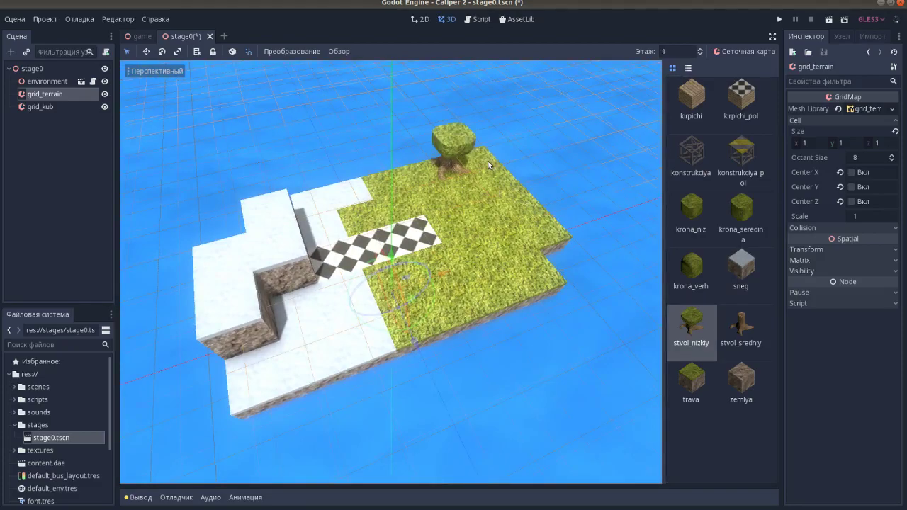
middle_click_drag(507, 194, 502, 224, "shift")
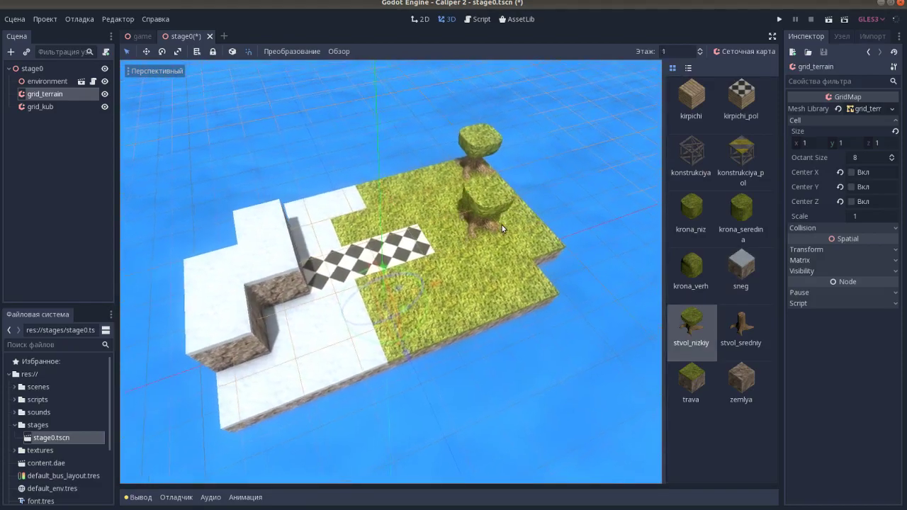
left_click(691, 271)
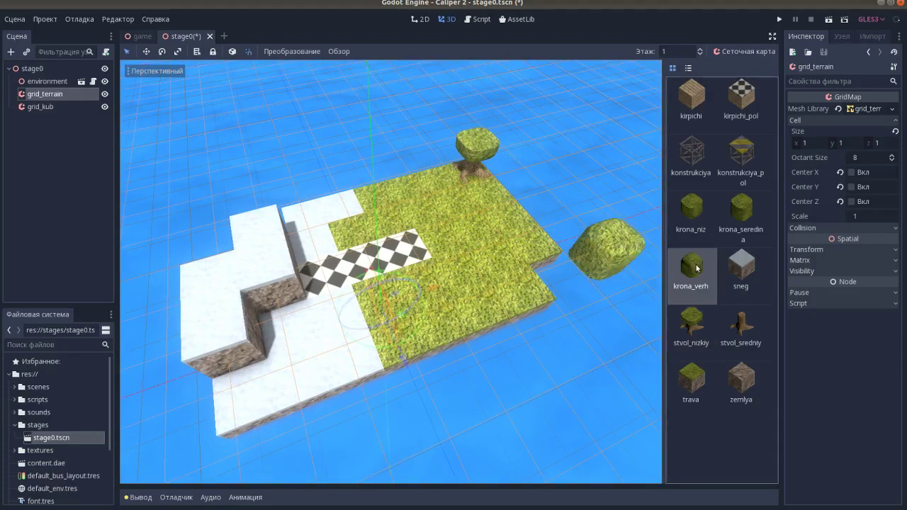
left_click(511, 126)
mouse_move(432, 234)
middle_mouse_down()
mouse_move(481, 219)
mouse_move(490, 266)
middle_mouse_up()
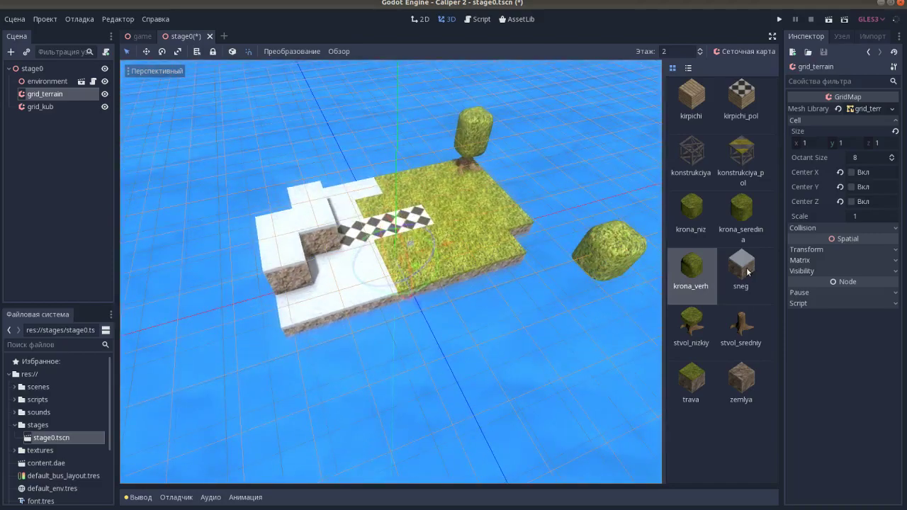
- Select the konstrukciya_pol tile and drop painting back down one floor level
left_click(748, 271)
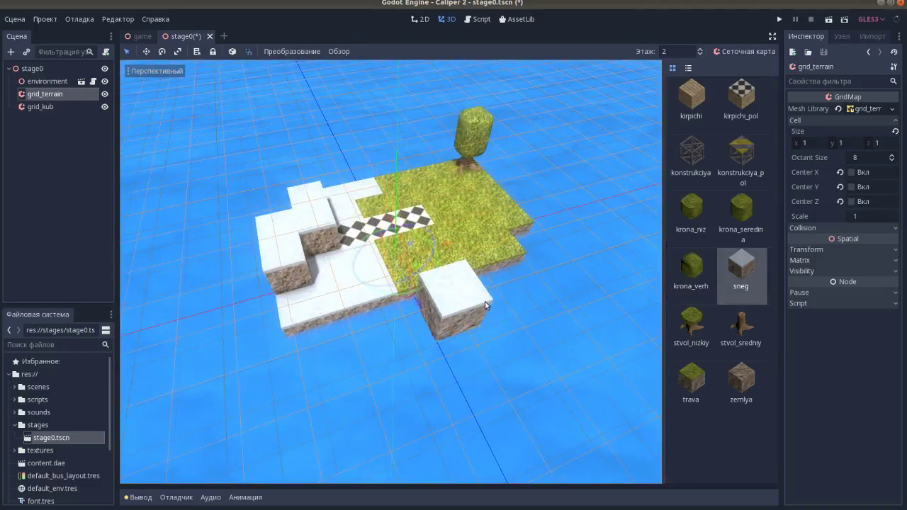
left_click(734, 181)
key("q")
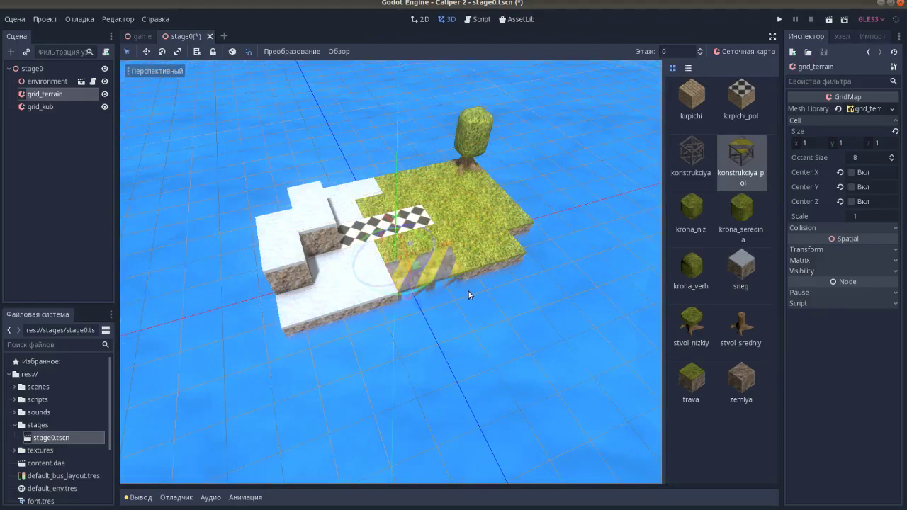
- Paint striped konstrukciya_pol floor from the grass edge, extending down and to the left
mouse_move(464, 296)
left_mouse_down()
mouse_move(368, 358)
mouse_move(498, 331)
left_mouse_up()
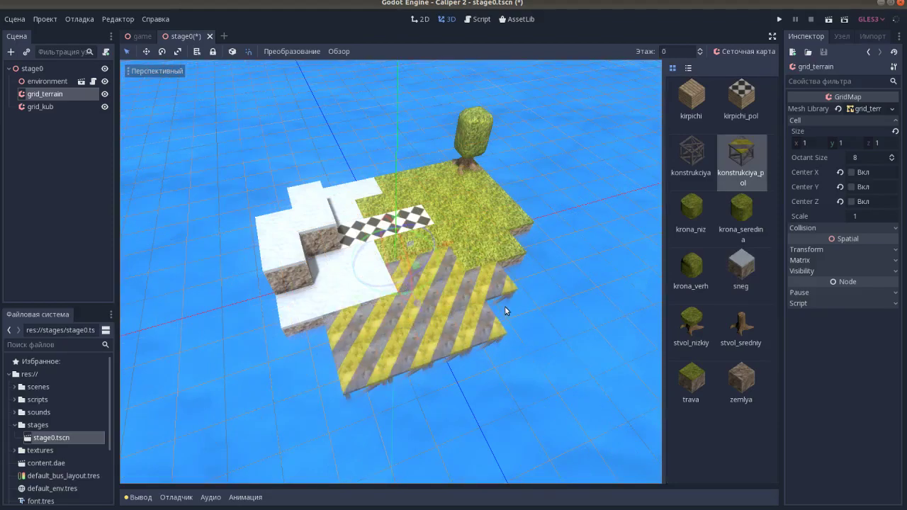
left_click_drag(494, 374, 347, 366)
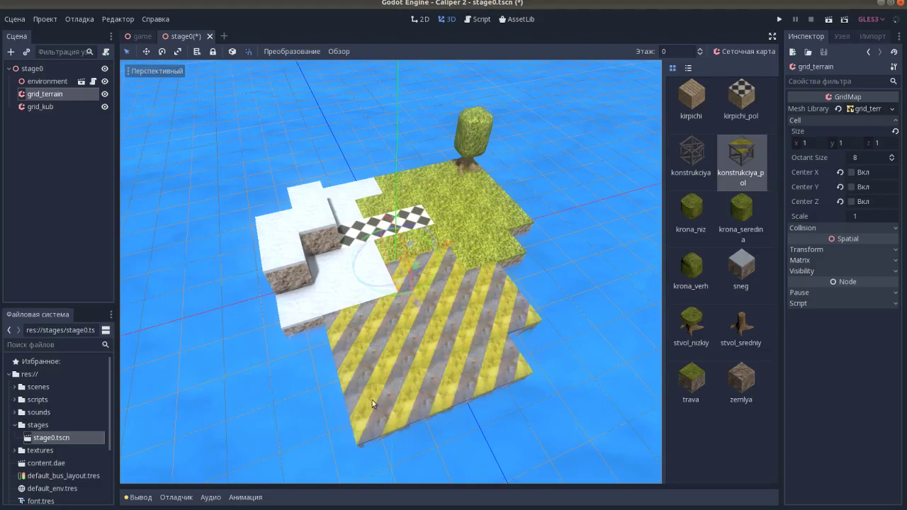
mouse_move(446, 330)
middle_mouse_down()
mouse_move(437, 260)
mouse_move(438, 286)
middle_mouse_up()
scroll(462, 282, "down", 2)
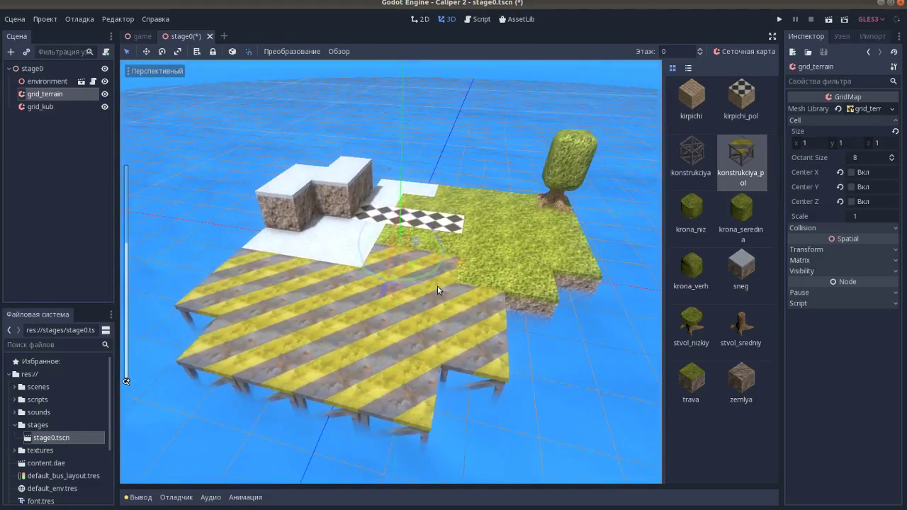
- In grid_kub, place the item_human character on the striped floor, turned to face away
left_click(51, 106)
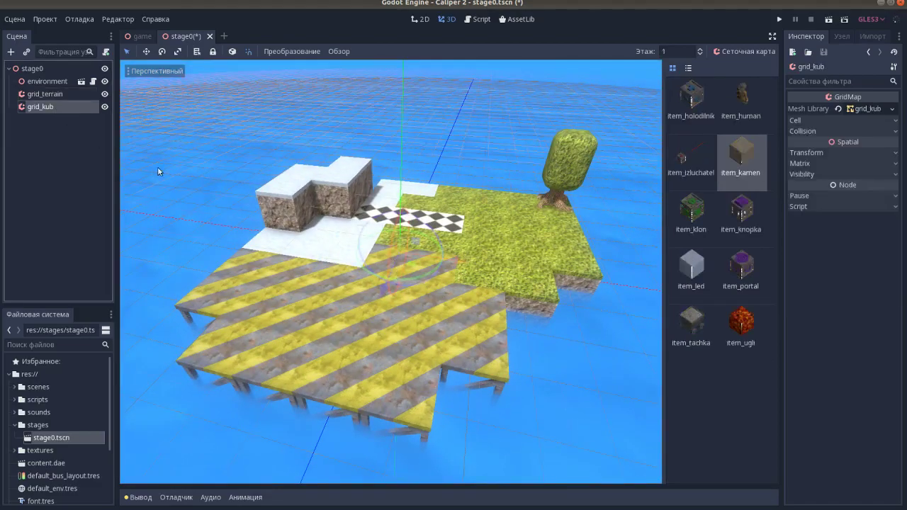
left_click(741, 101)
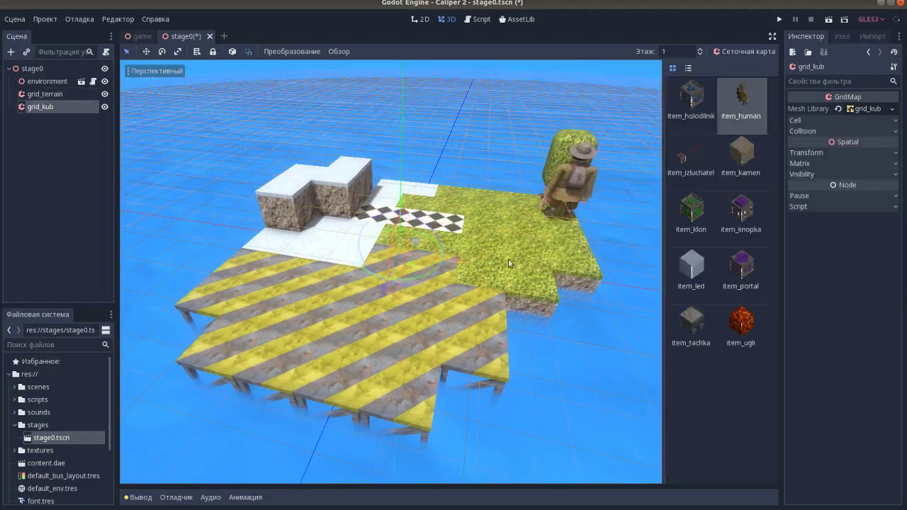
mouse_move(377, 305)
middle_mouse_down()
mouse_move(412, 299)
mouse_move(389, 327)
middle_mouse_up()
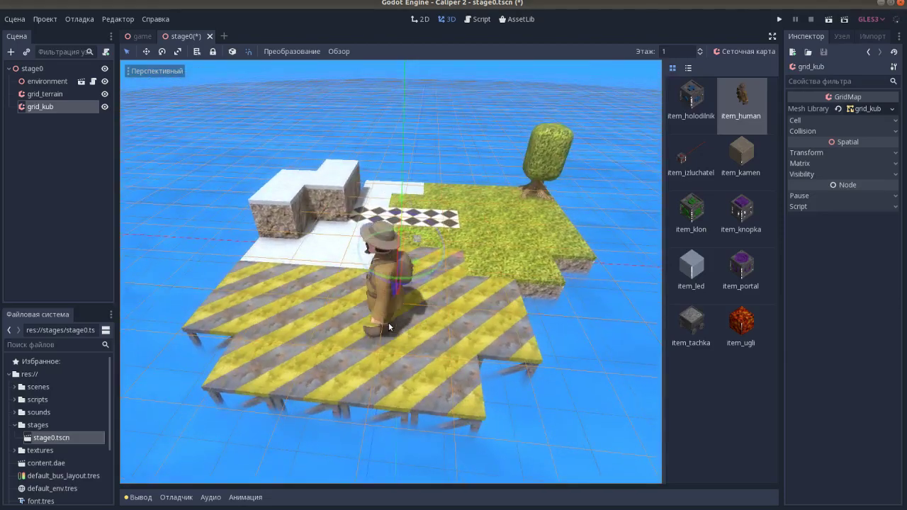
key("s")
left_click(383, 350)
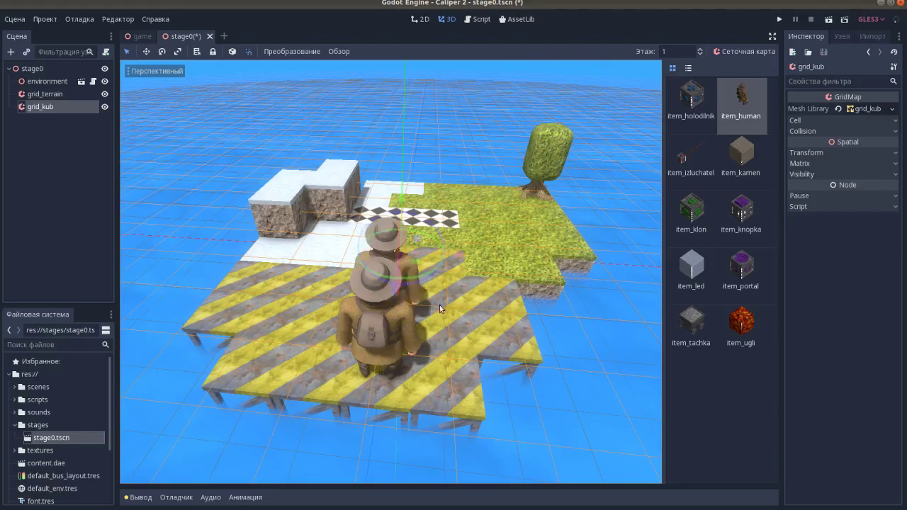
mouse_move(441, 311)
middle_mouse_down()
mouse_move(443, 291)
mouse_move(399, 311)
middle_mouse_up()
scroll(443, 291, "up", 2)
- Place a blue-arrow item_holodilnik crate on the striped floor
left_click(691, 99)
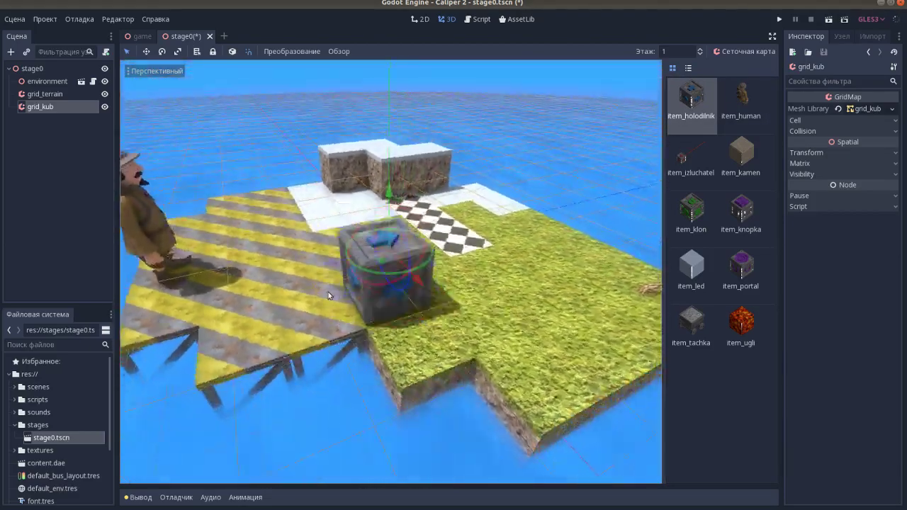
scroll(399, 312, "up", 2)
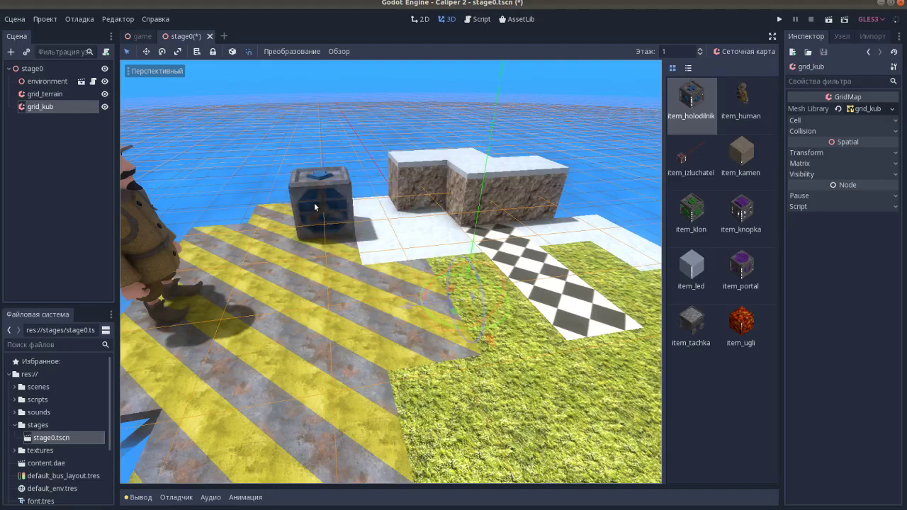
left_click(315, 207)
middle_click_drag(386, 209, 623, 160)
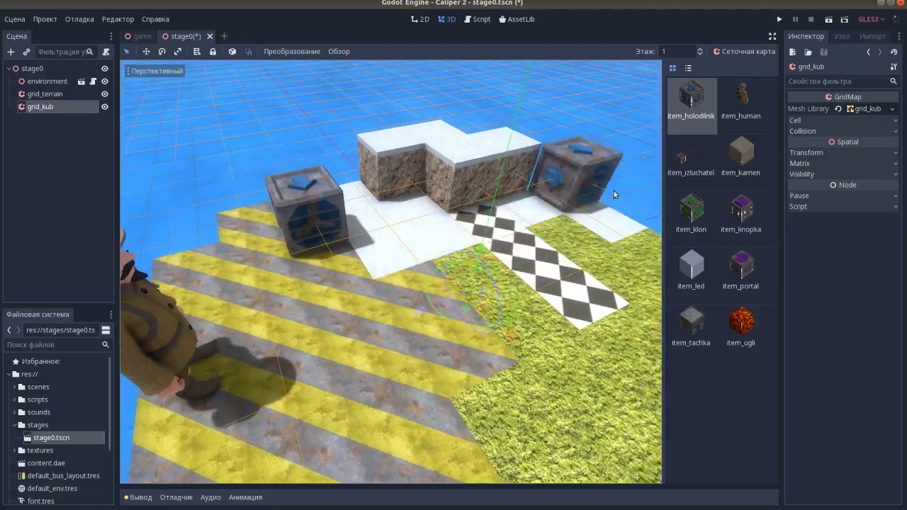
- Place item_izluchatel emitter cubes with their beams rotated to aim across the checkerboard
left_click(686, 159)
left_click(496, 253)
mouse_move(496, 253)
middle_mouse_down()
mouse_move(511, 267)
mouse_move(486, 250)
middle_mouse_up()
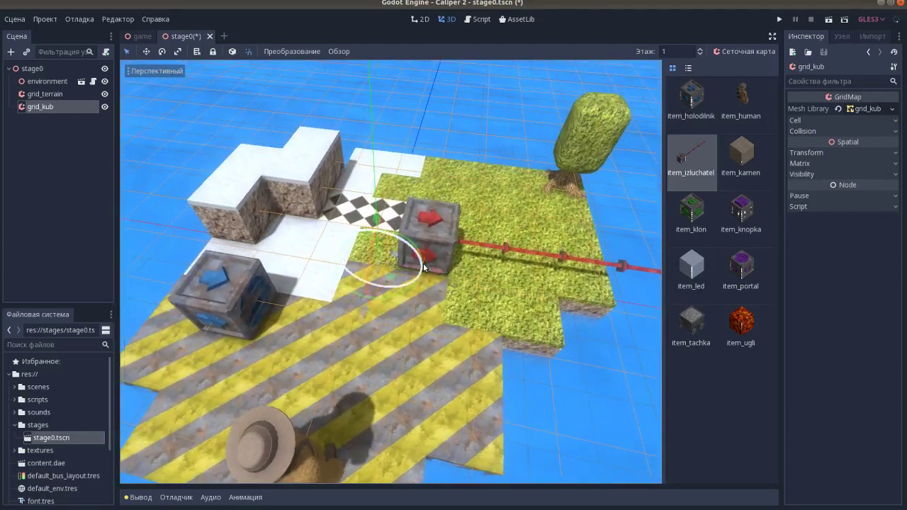
key("s")
key("s")
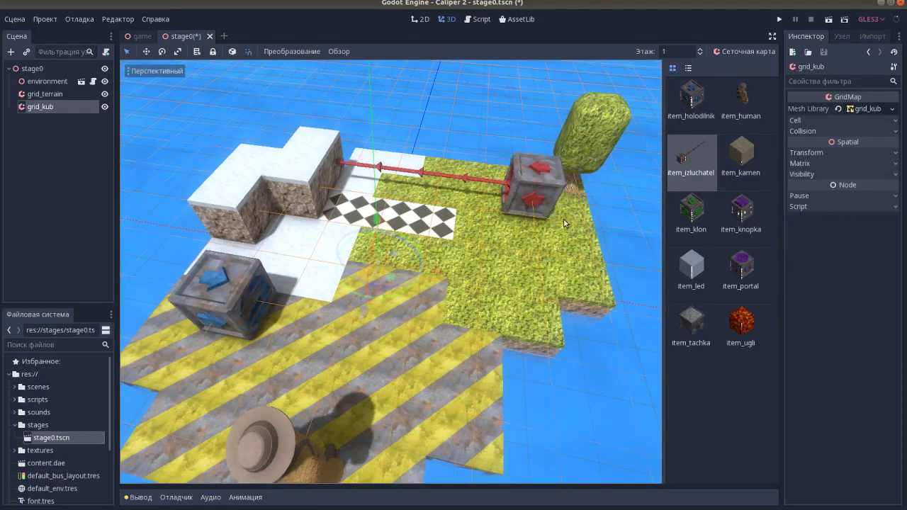
key("s")
key("s")
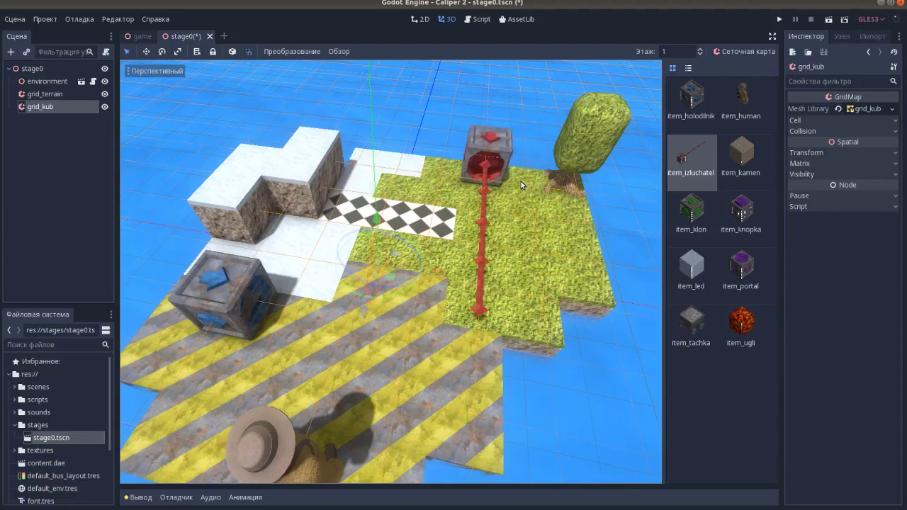
key("s")
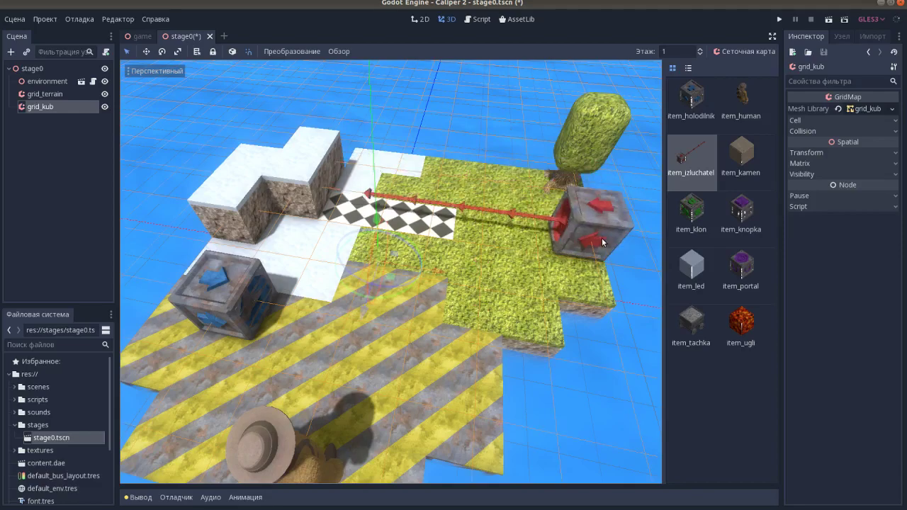
left_click(603, 243)
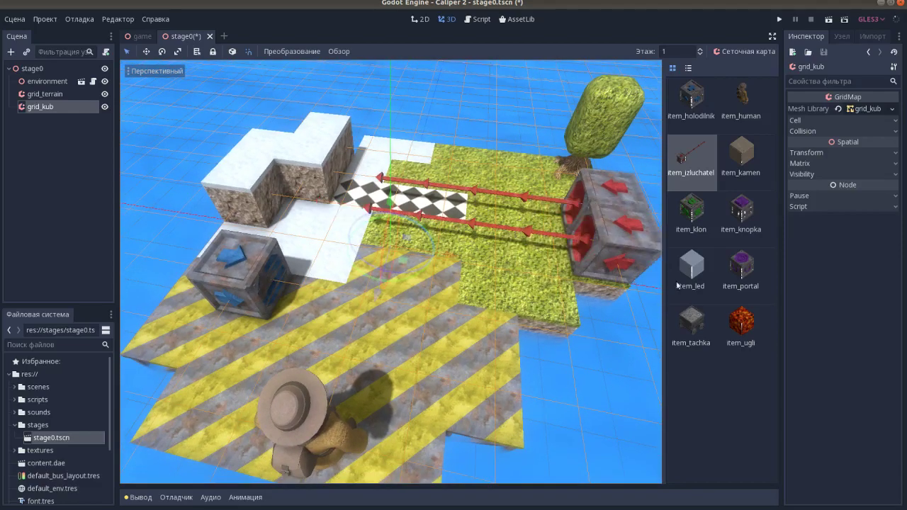
- Place a gravel item_tachka cart, turned a quarter turn, beside the blue-arrow crate
left_click(691, 324)
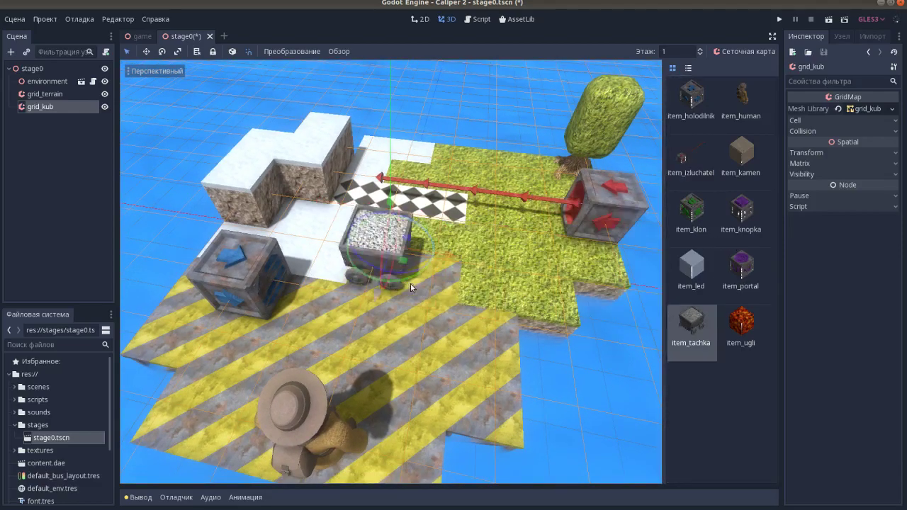
scroll(453, 262, "up", 3)
mouse_move(482, 270)
middle_mouse_down()
mouse_move(435, 291)
mouse_move(411, 284)
middle_mouse_up()
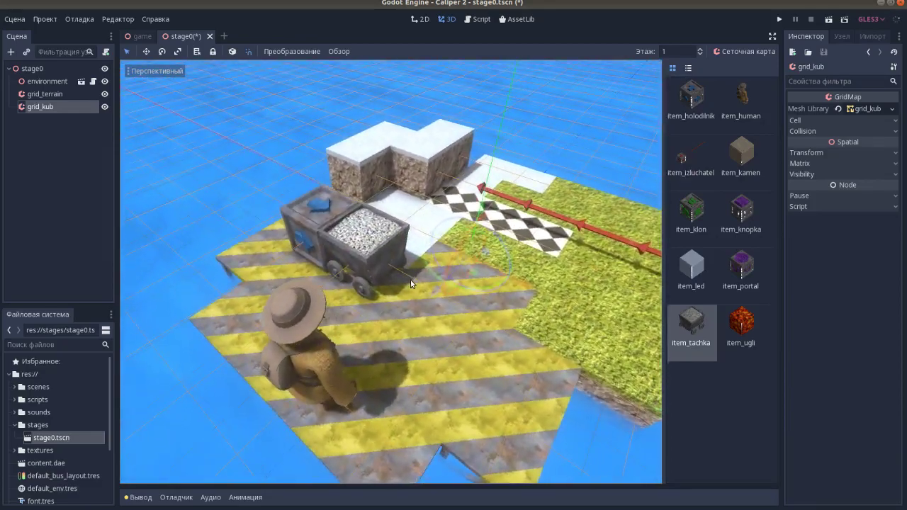
key("s")
middle_click_drag(406, 277, 471, 282)
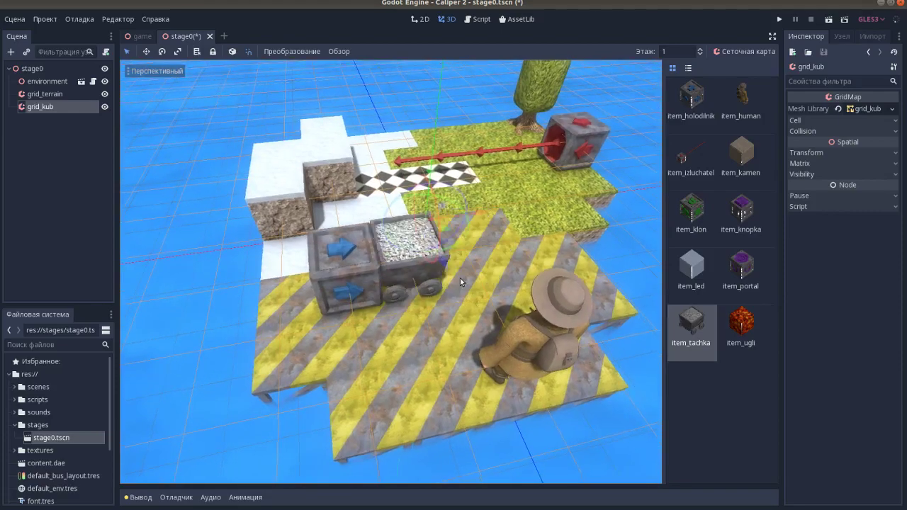
middle_click_drag(471, 281, 430, 282)
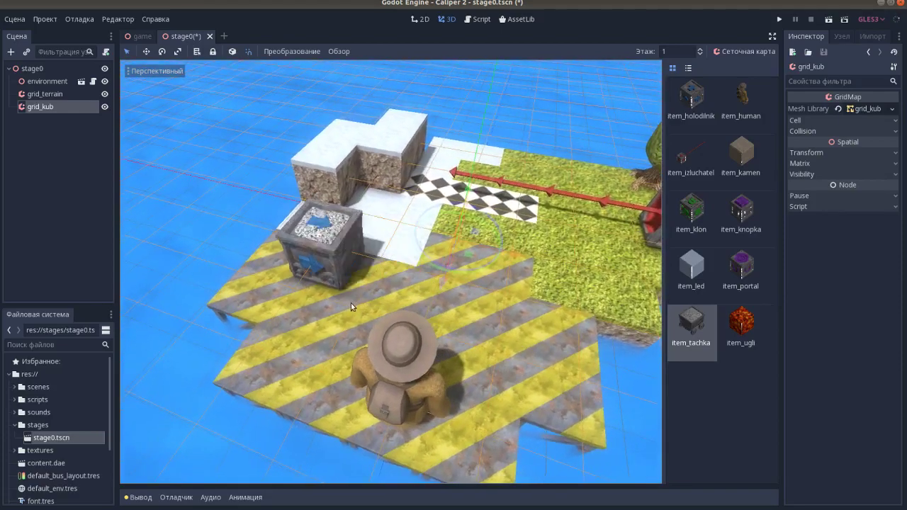
left_click(331, 308)
mouse_move(448, 248)
middle_mouse_down()
mouse_move(427, 252)
mouse_move(538, 262)
middle_mouse_up()
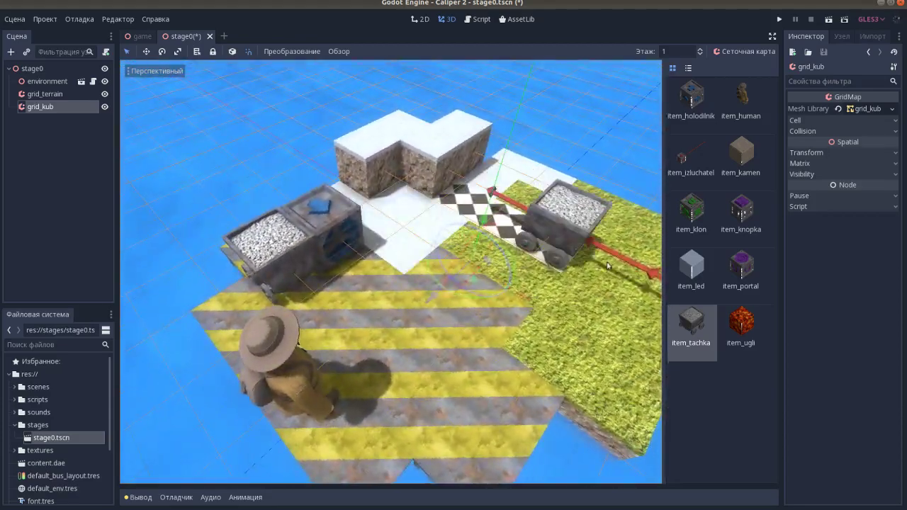
middle_click_drag(616, 256, 510, 259)
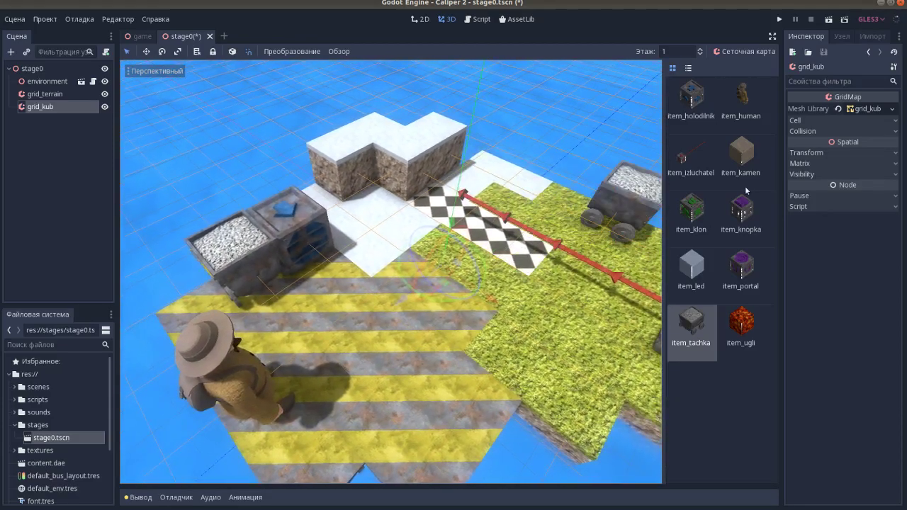
left_click(741, 156)
- Place a stone block on floor 2 atop the blue-arrow crate, then return to floor 1
key("e")
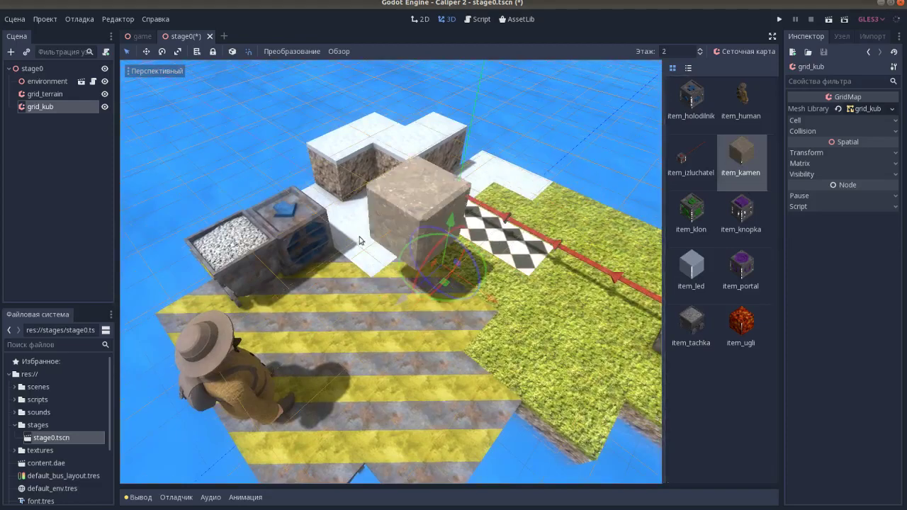
left_click(300, 220)
middle_click_drag(393, 284, 399, 288)
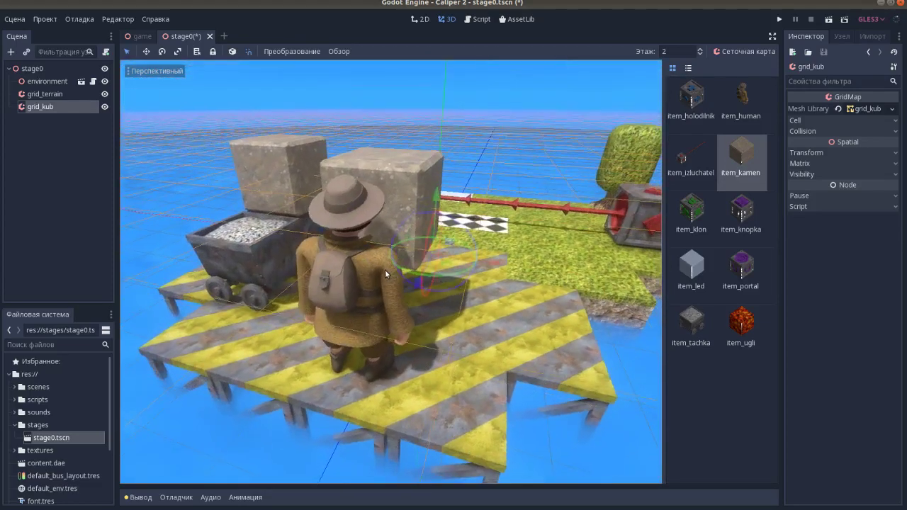
scroll(398, 289, "down", 3)
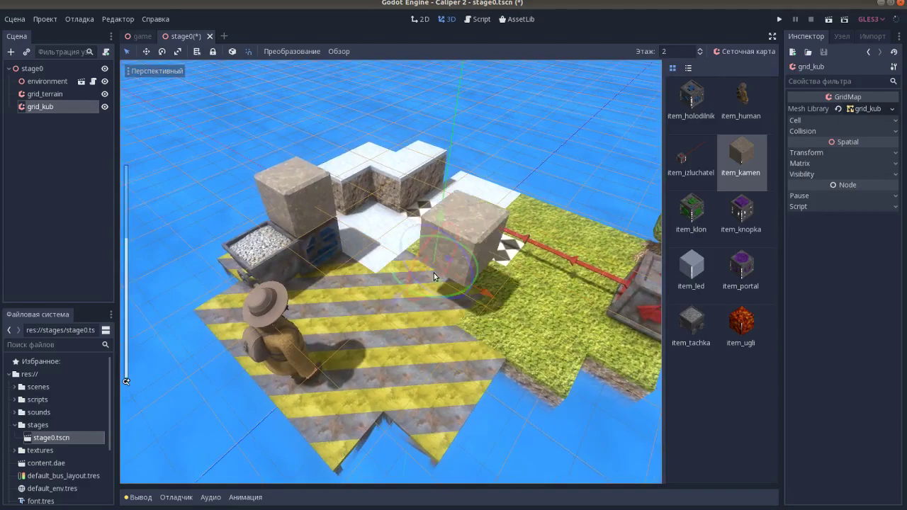
key("q")
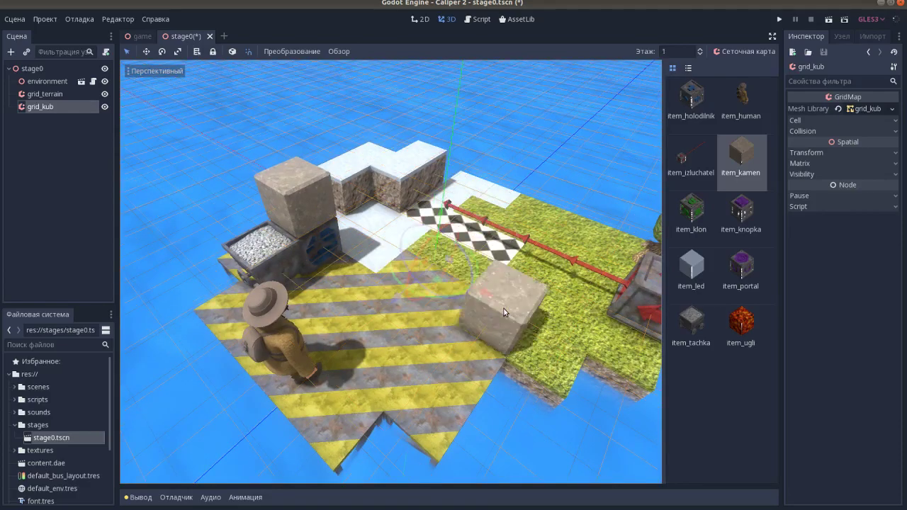
- Place a purple-topped item_portal cube at the back of the level
key("e")
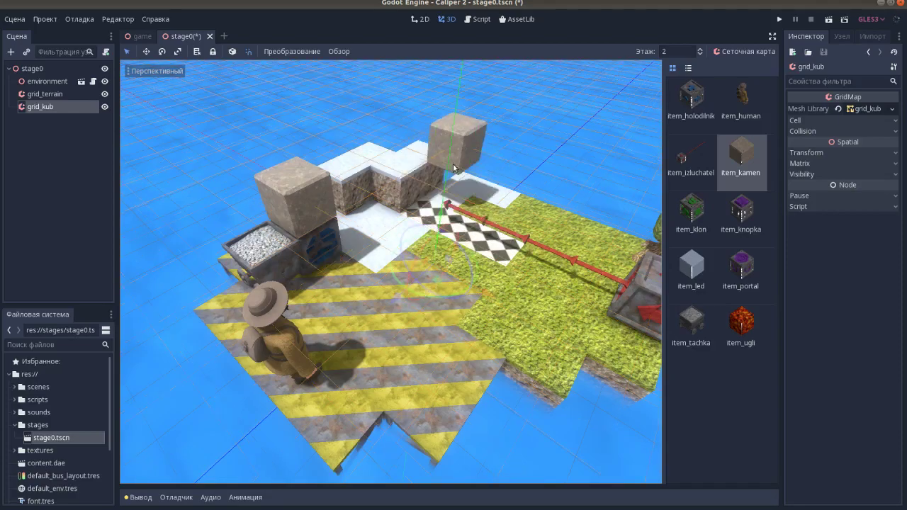
left_click(687, 208)
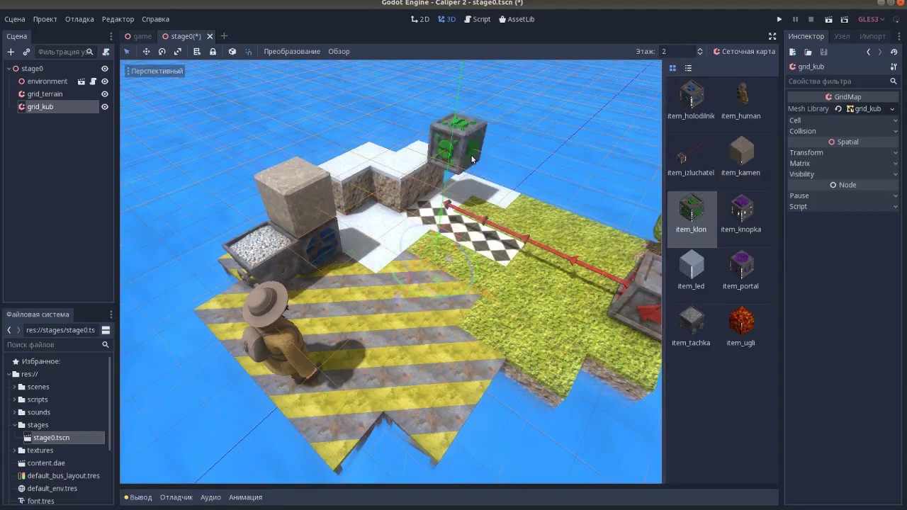
key("q")
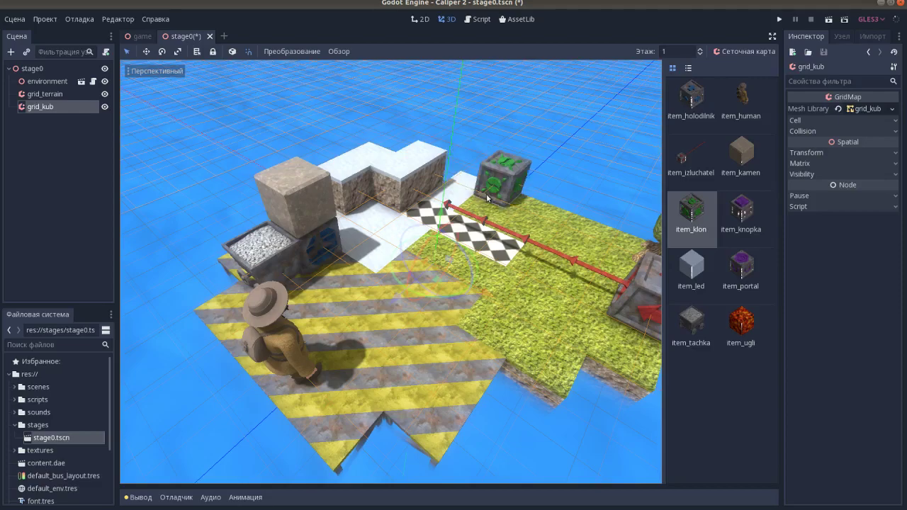
left_click(740, 268)
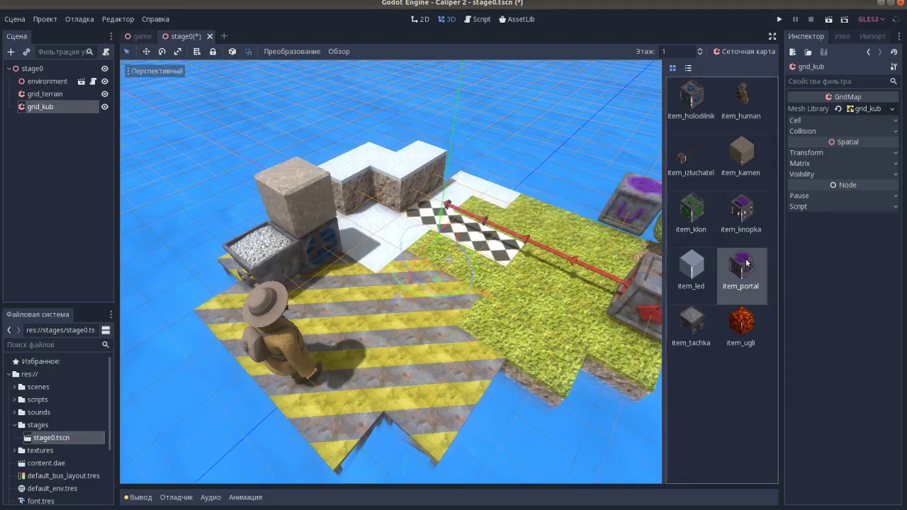
left_click(486, 186)
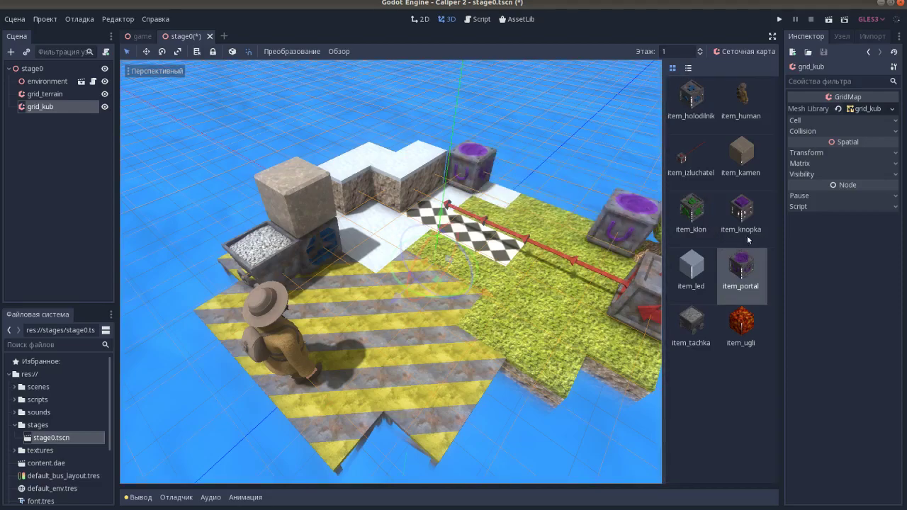
- Add a second purple item_knopka button cube beside the first
left_click(741, 211)
middle_click_drag(464, 285, 520, 302)
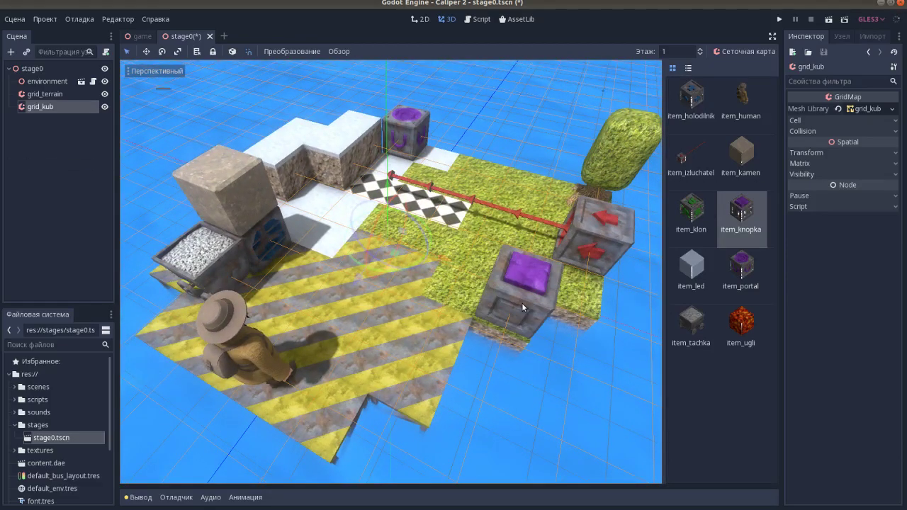
left_click(481, 249)
middle_click_drag(481, 250, 500, 287)
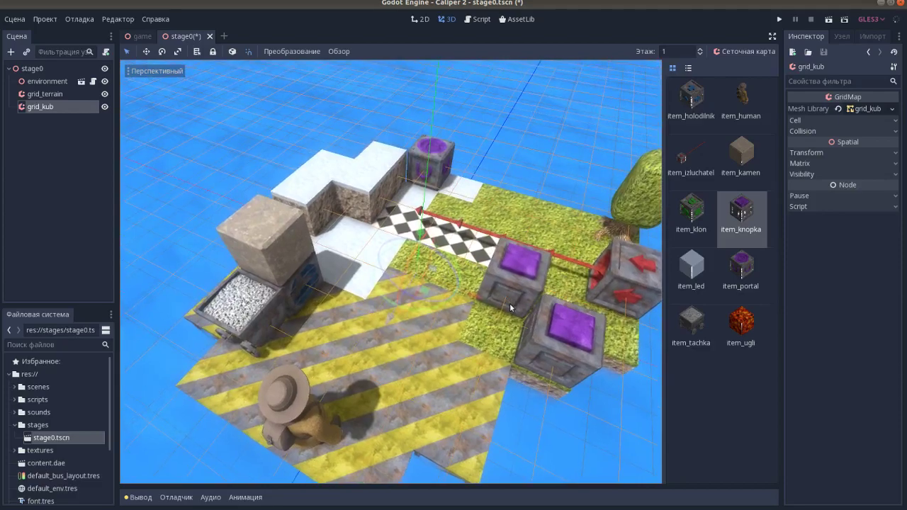
- Place two white item_led ice cubes, one behind the checkerboard and one in front
left_click(691, 272)
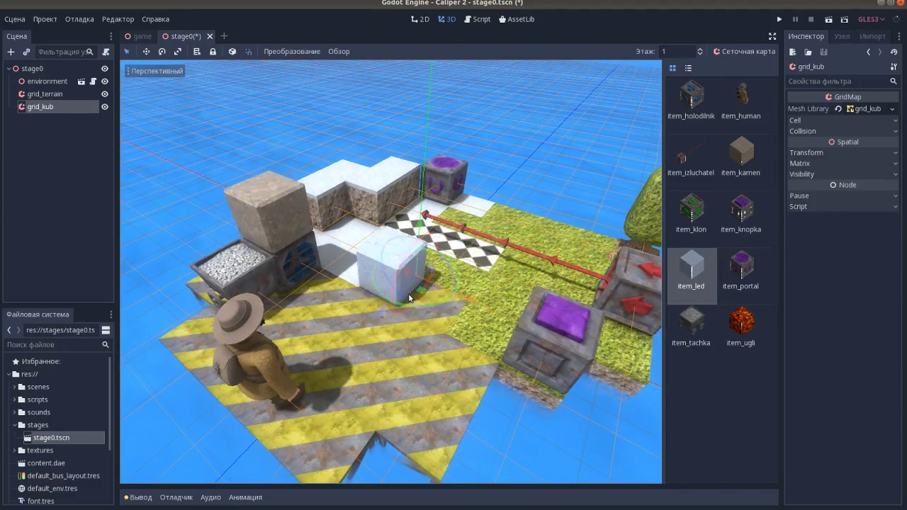
left_click(521, 237)
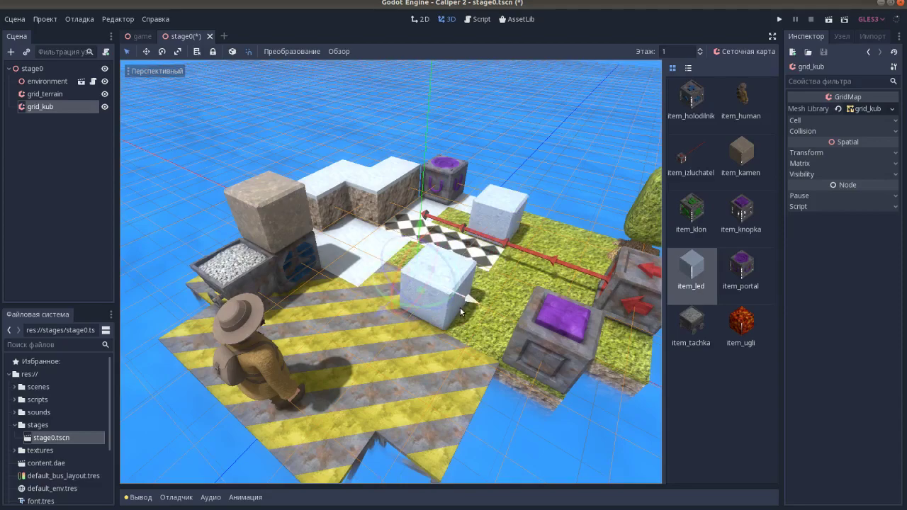
left_click(449, 300)
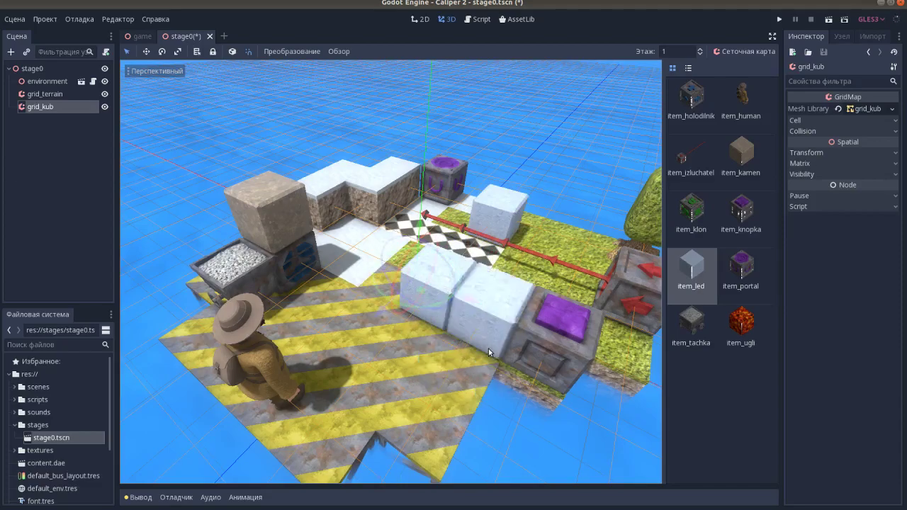
mouse_move(488, 348)
middle_mouse_down()
mouse_move(501, 324)
mouse_move(528, 312)
middle_mouse_up()
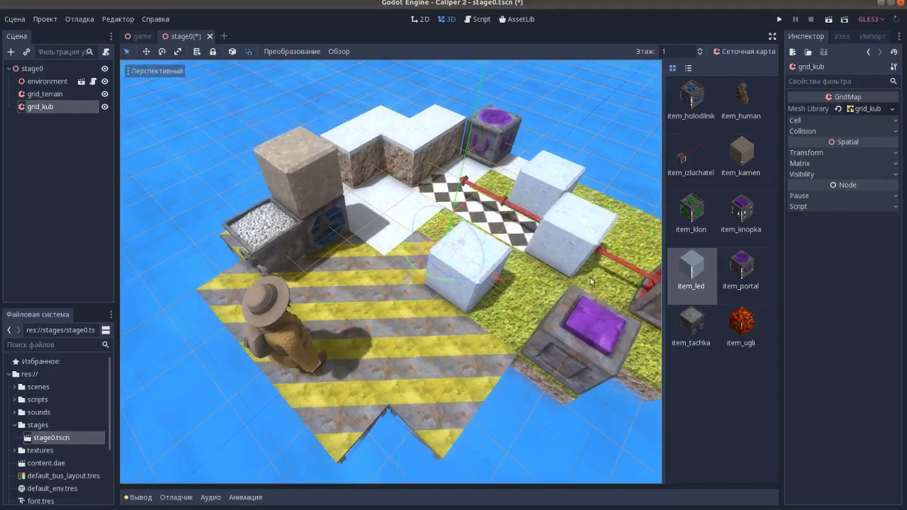
middle_click_drag(569, 276, 544, 200)
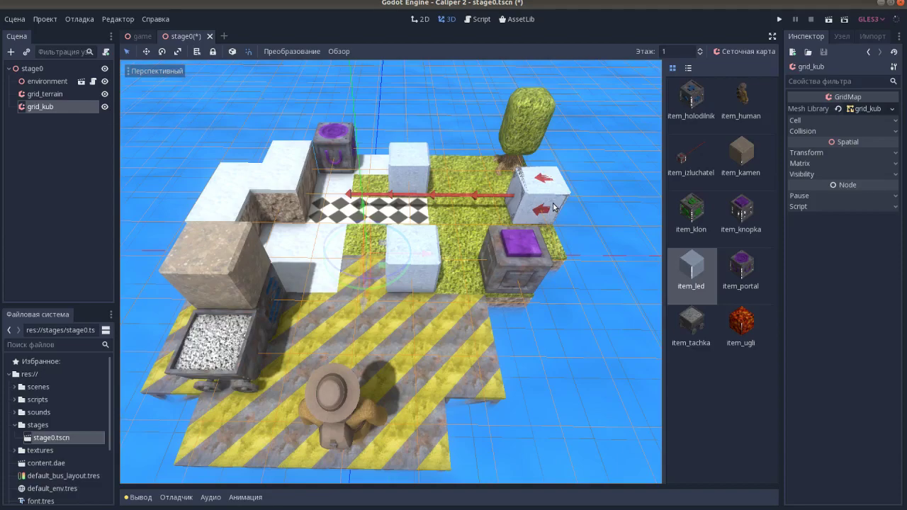
left_click(681, 150)
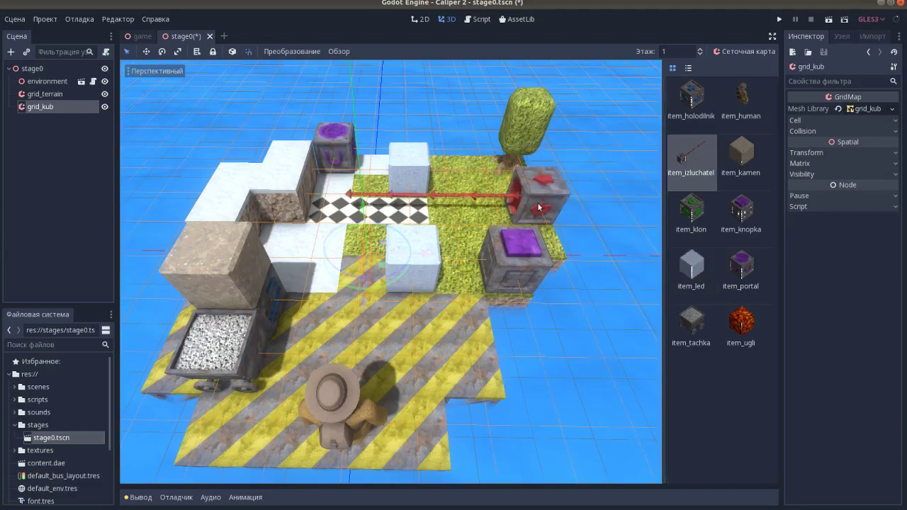
- Place a second item_tachka cart beside the first cart on the striped platform
mouse_move(525, 211)
middle_mouse_down()
mouse_move(428, 287)
mouse_move(453, 312)
mouse_move(388, 271)
mouse_move(317, 271)
mouse_move(383, 252)
middle_mouse_up()
left_click(697, 325)
left_click(317, 271)
- Check the two carts from several angles, then select the stage0 root node
scroll(369, 270, "up", 2)
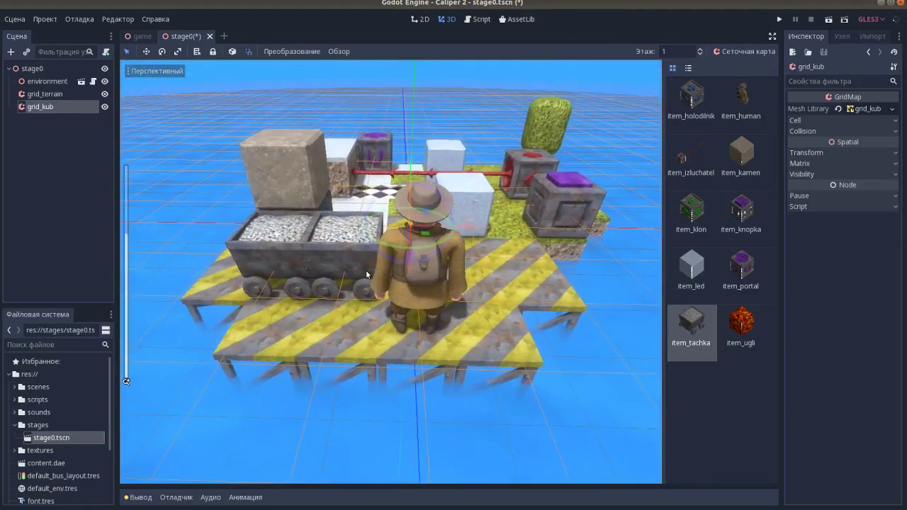
middle_click_drag(485, 266, 421, 294)
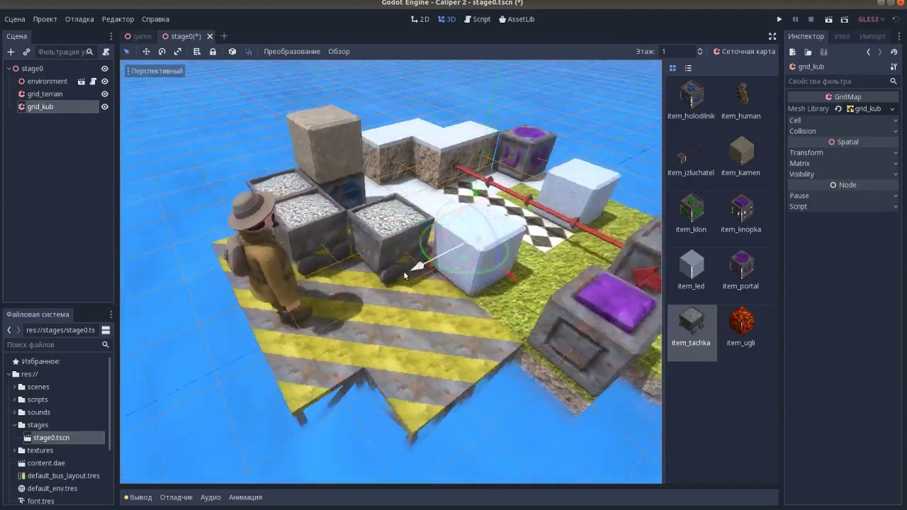
middle_click_drag(430, 257, 402, 252)
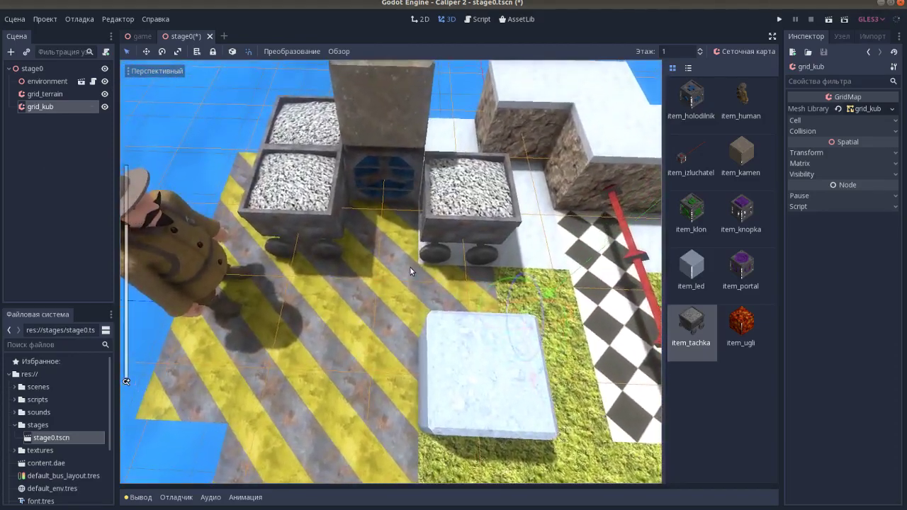
scroll(409, 266, "down", 3)
mouse_move(399, 299)
middle_mouse_down()
mouse_move(444, 264)
mouse_move(412, 316)
middle_mouse_up()
scroll(413, 315, "up", 3)
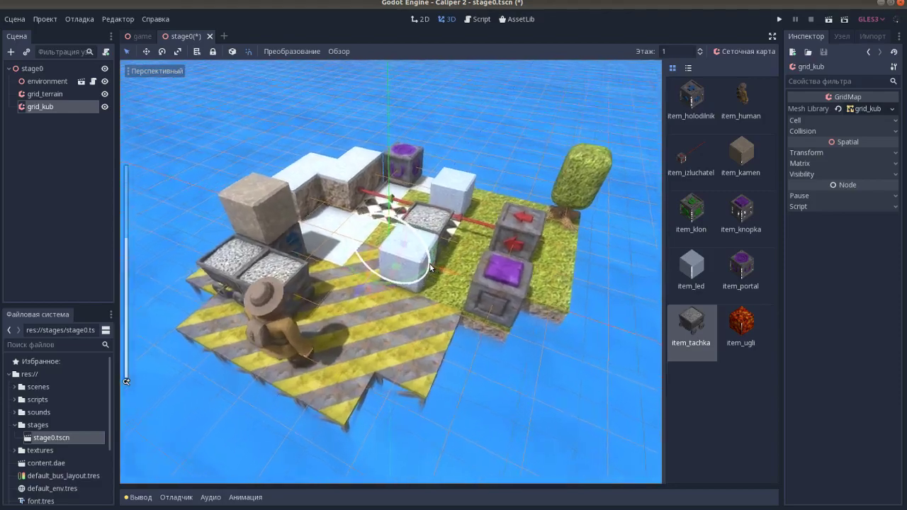
left_click(40, 71)
mouse_move(363, 183)
middle_mouse_down()
mouse_move(465, 230)
mouse_move(459, 241)
middle_mouse_up()
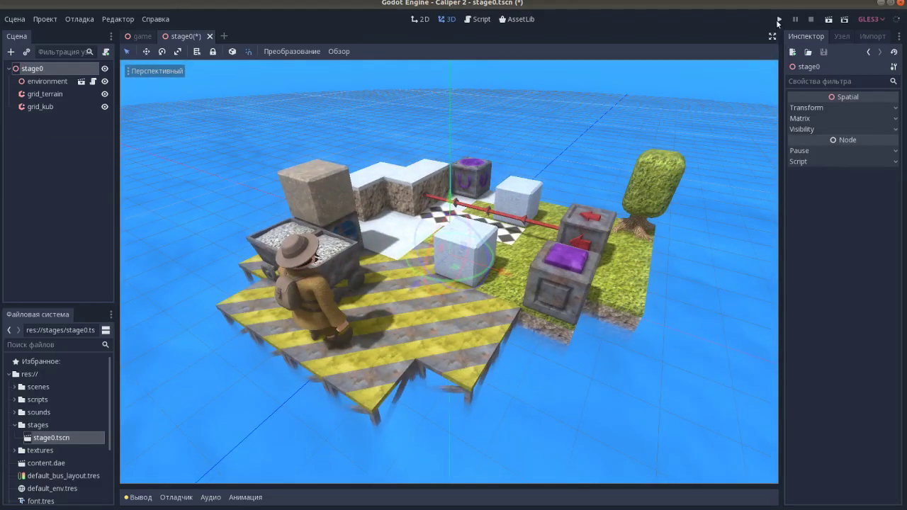
- Run the Caliper 2 game to play-test the stage0 level
left_click(778, 20)
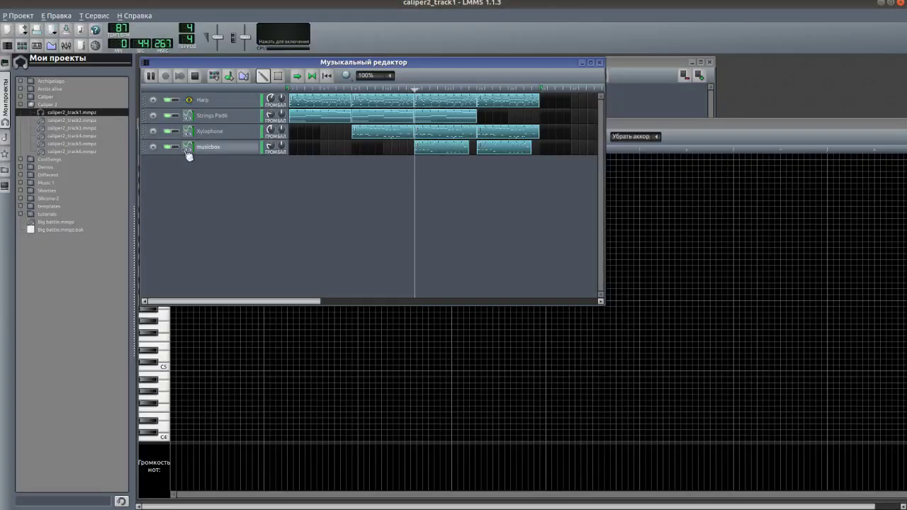
- Open LMMS's FX Mixer for the caliper2_track1 song
left_click(66, 46)
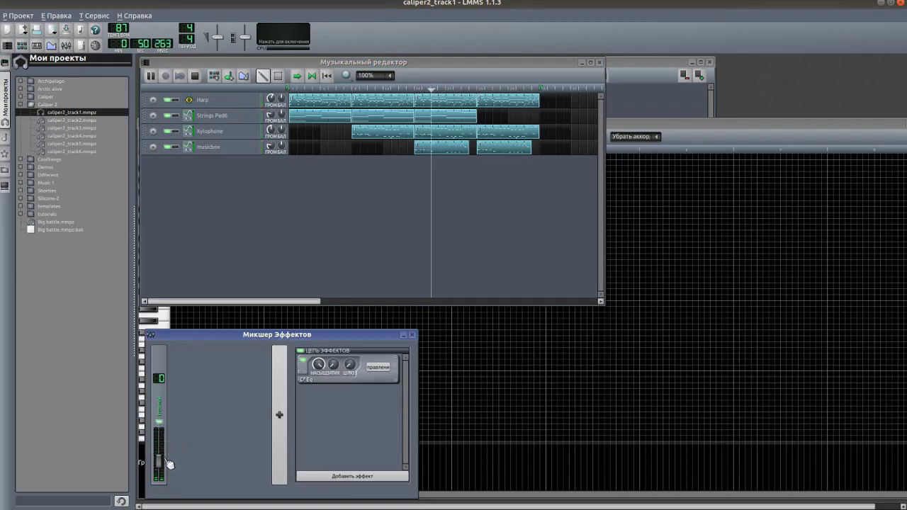
- Switch between Caliper 2 and the Godot editor, leaving the game window on top
left_click(4, 406)
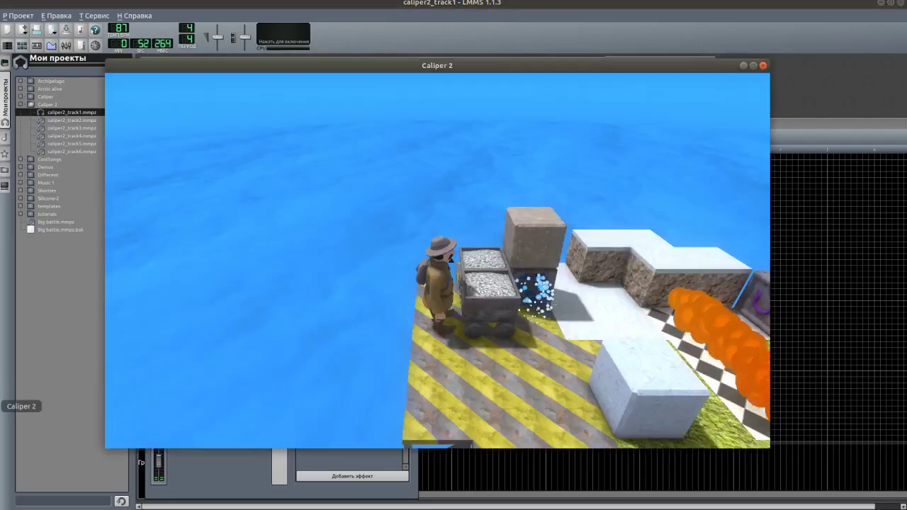
left_click(3, 377)
left_click(3, 406)
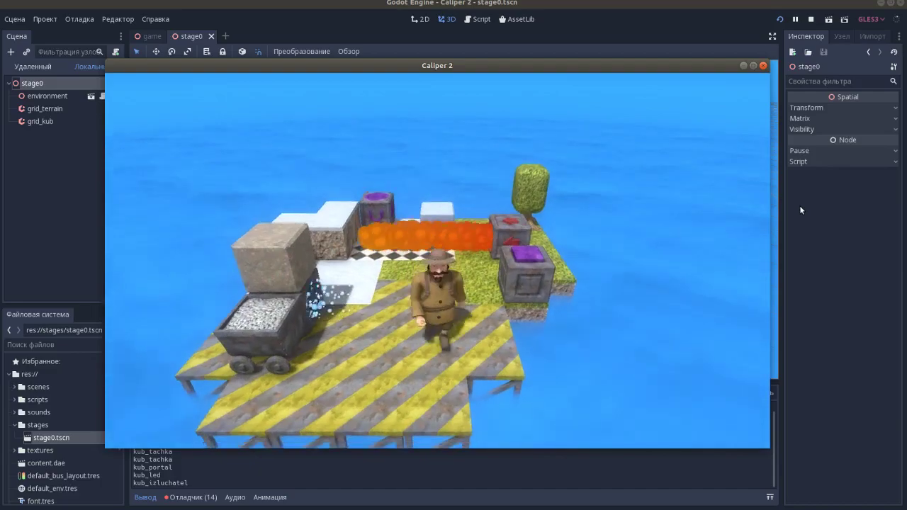
- Walk the character one tile forward toward the lava
key("Up")
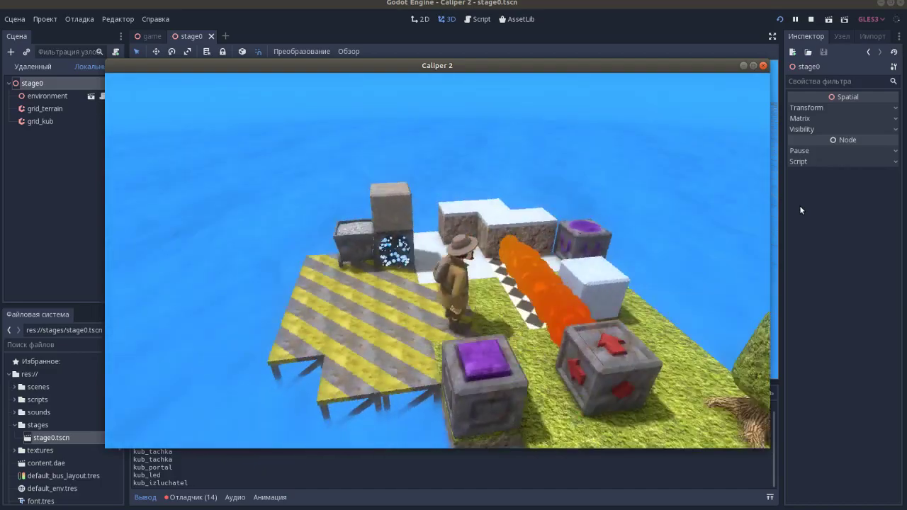